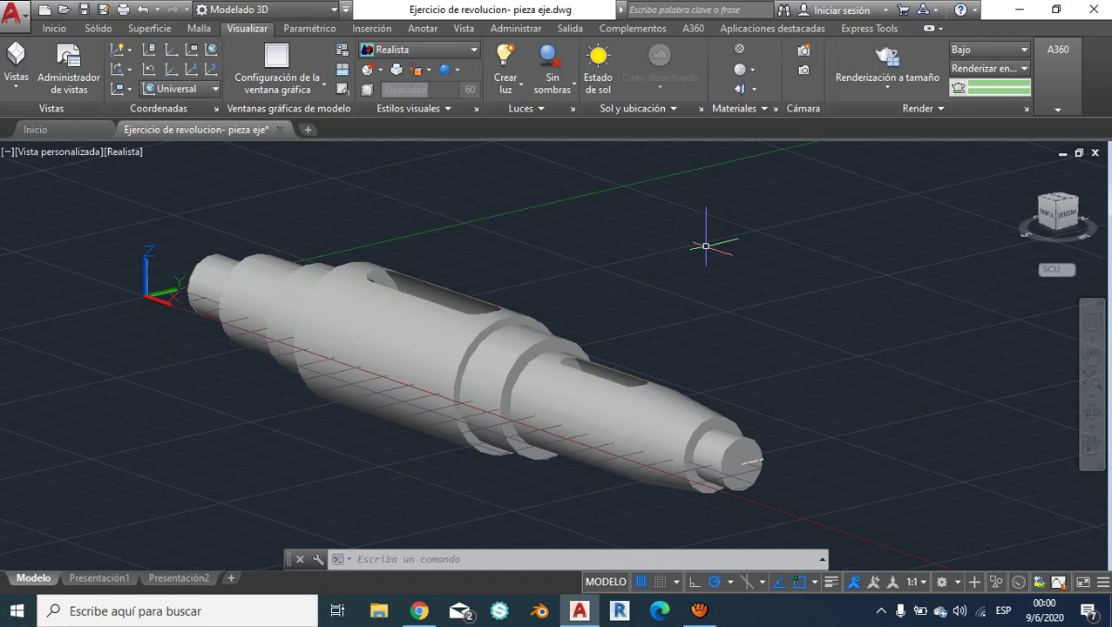
Recentre the grey shaft, render it with Renderización a tamaño, then close the Renderizar window
scroll(528, 271, "down", 2)
scroll(523, 279, "up", 3)
middle_click_drag(523, 280, 622, 254)
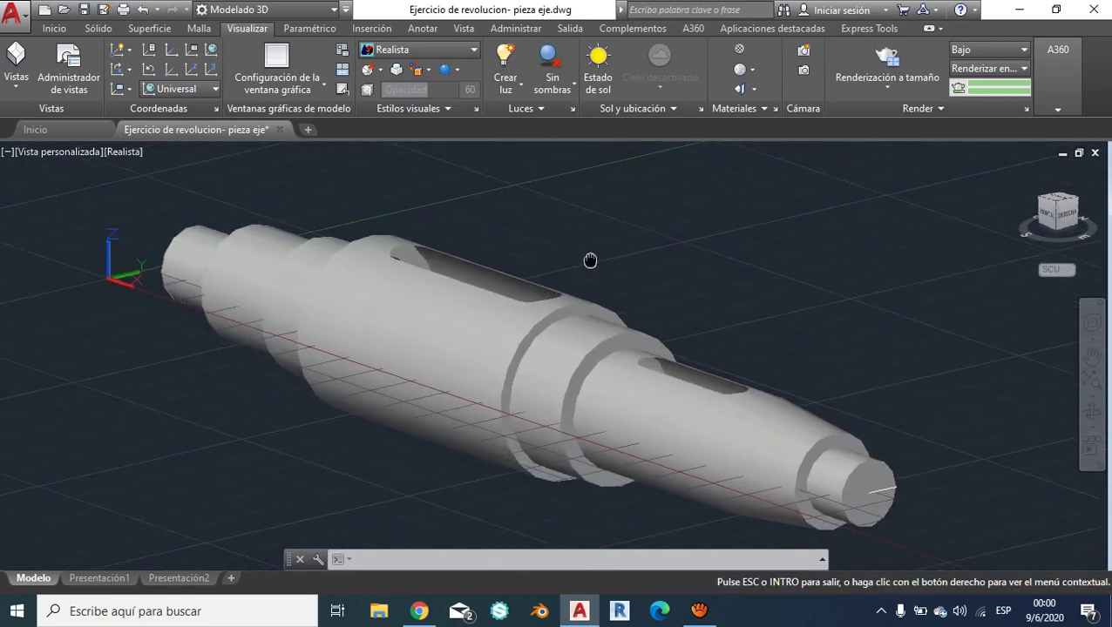
left_click(922, 68)
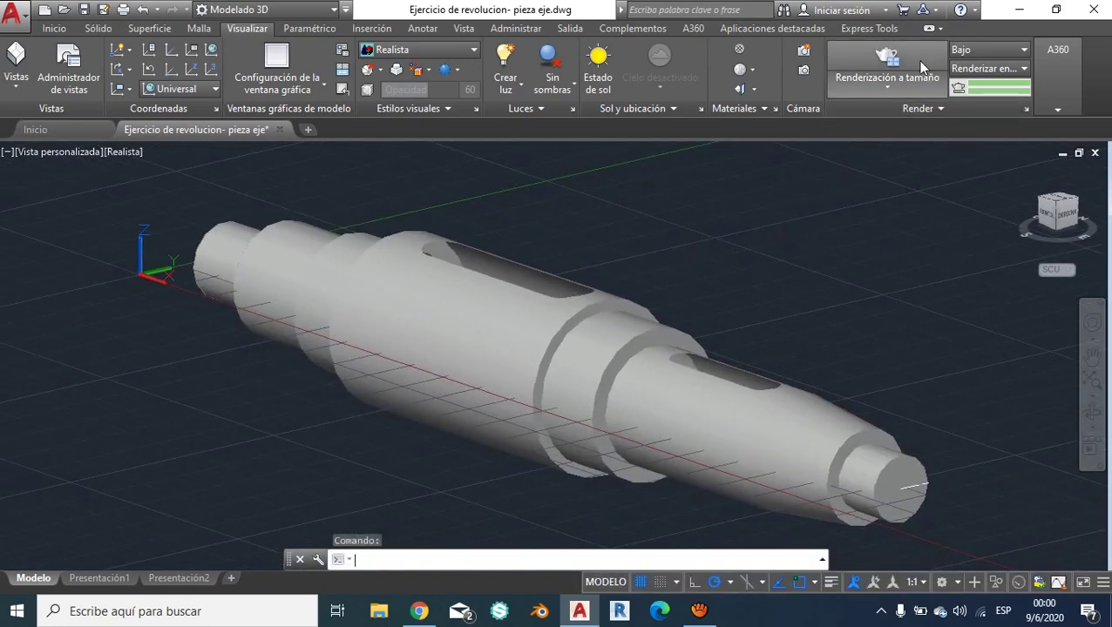
scroll(552, 358, "up", 1)
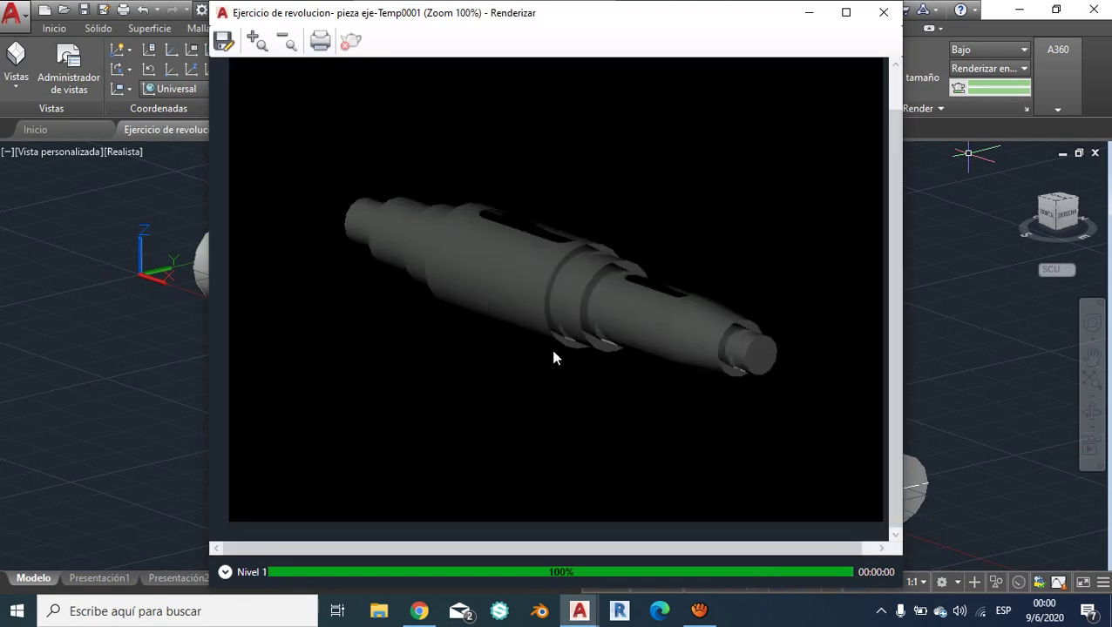
left_click(882, 12)
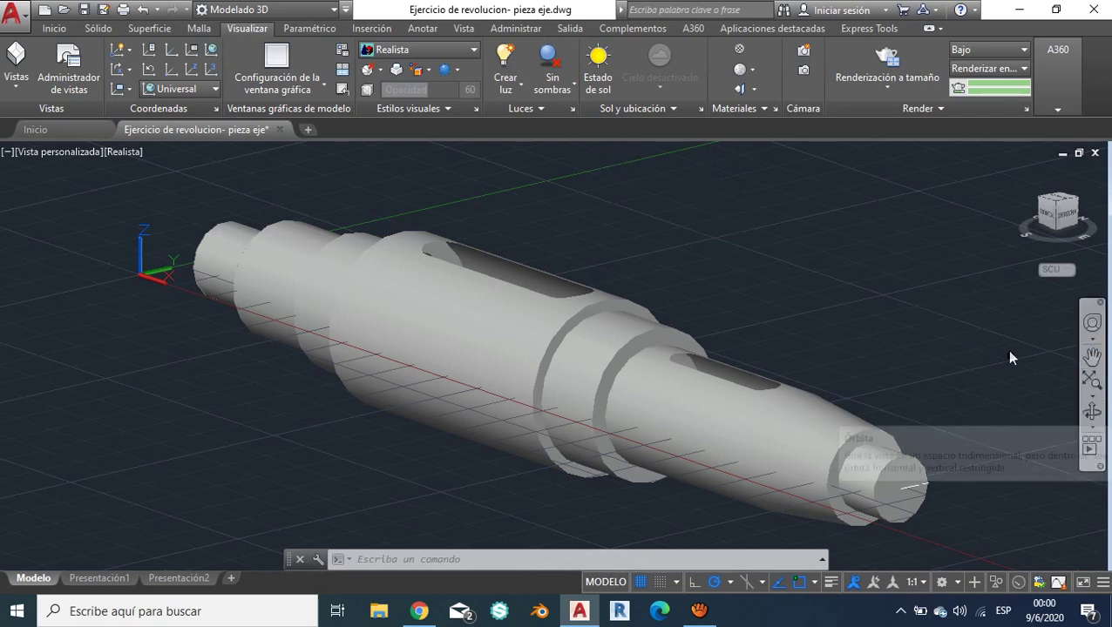
Start a Punto light from the Crear luz dropdown on the Visualizar tab
left_click(504, 84)
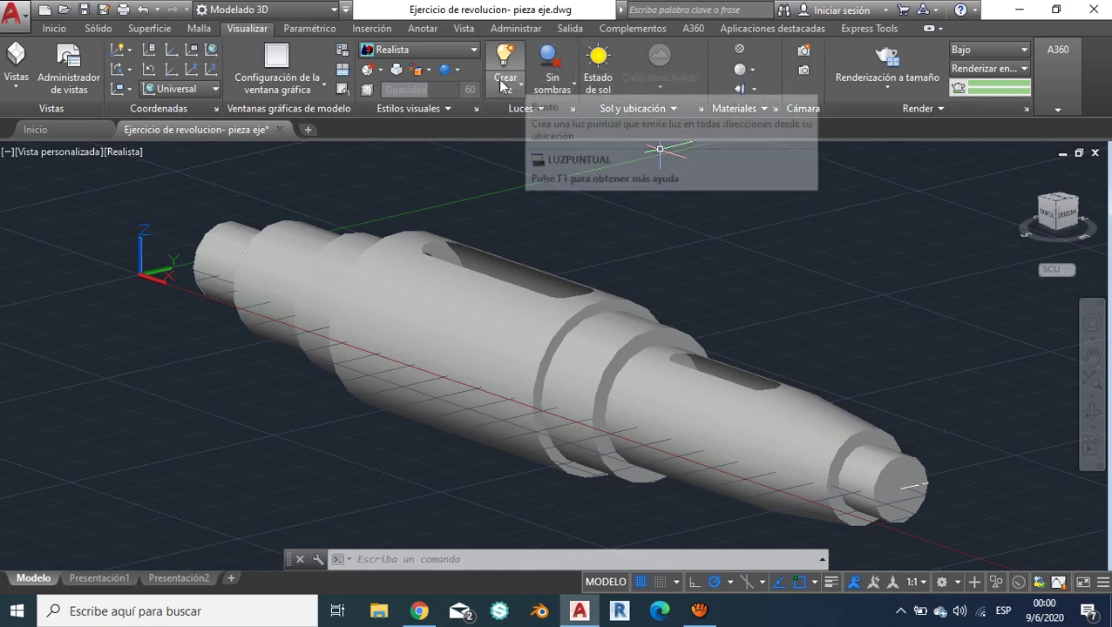
left_click(502, 86)
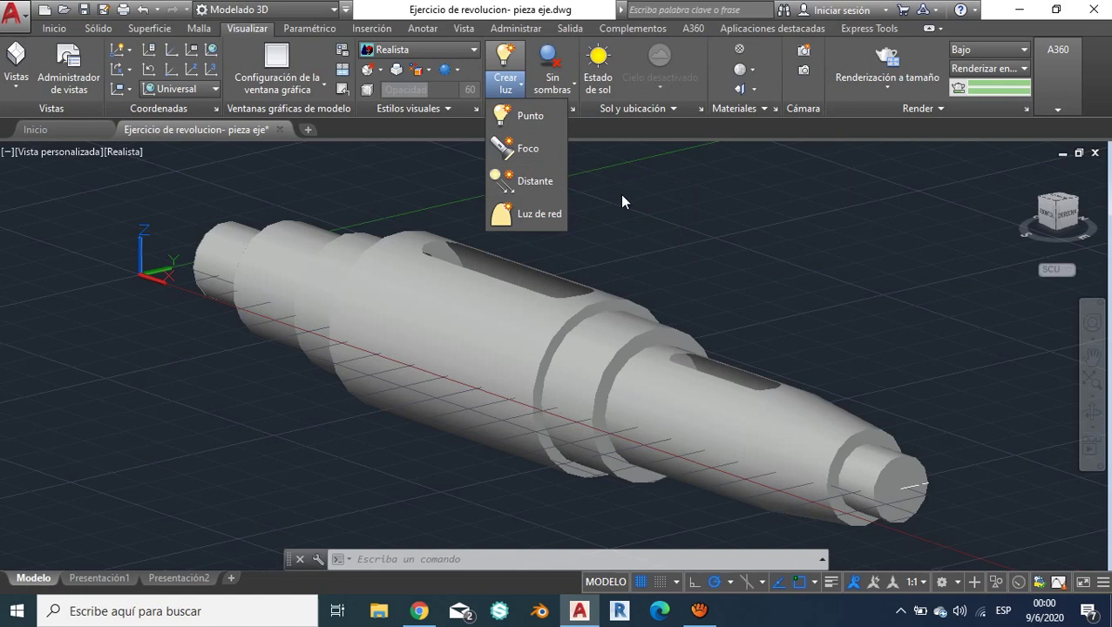
left_click(527, 117)
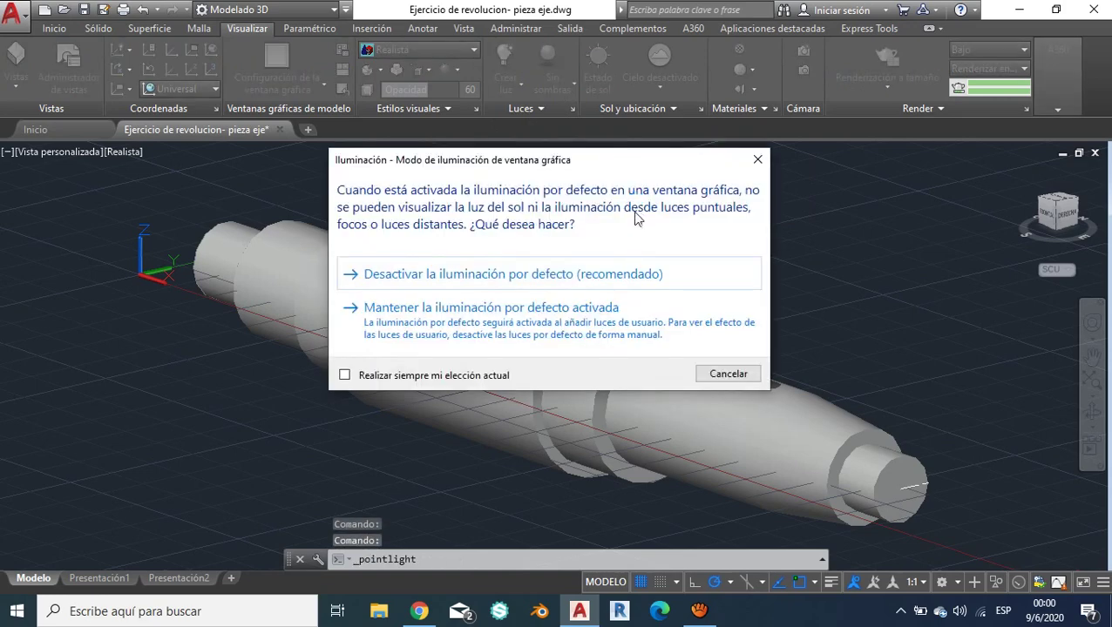
Turn off default lighting and place the point light's origin to the right of the shaft
left_click(614, 275)
scroll(653, 245, "down", 2)
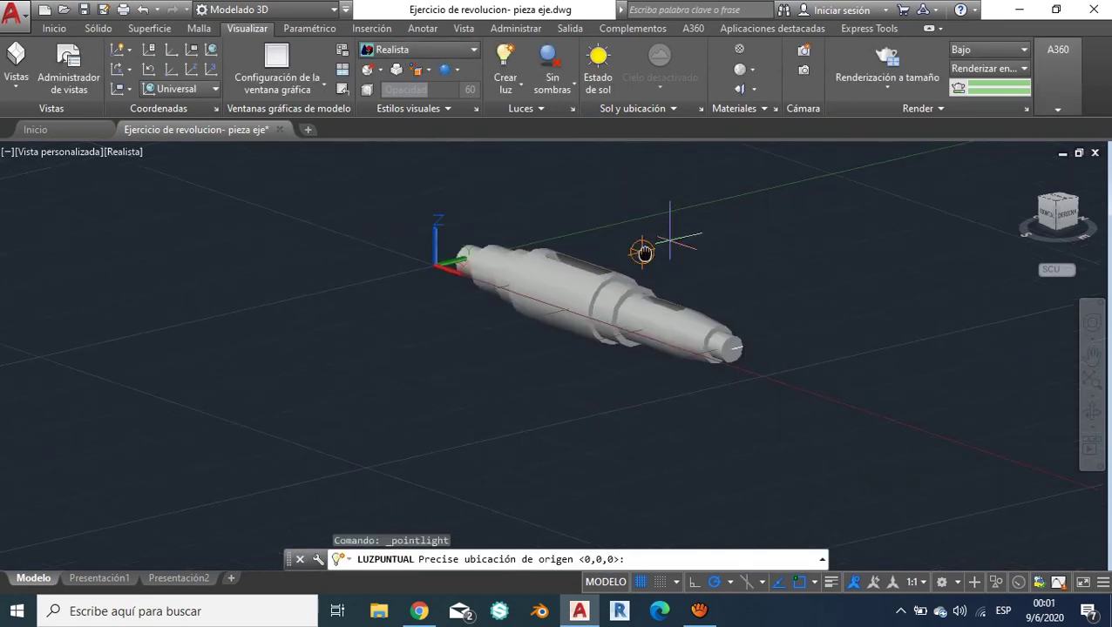
scroll(634, 249, "up", 3)
scroll(593, 249, "up", 2)
scroll(544, 247, "down", 2)
scroll(543, 248, "down", 2)
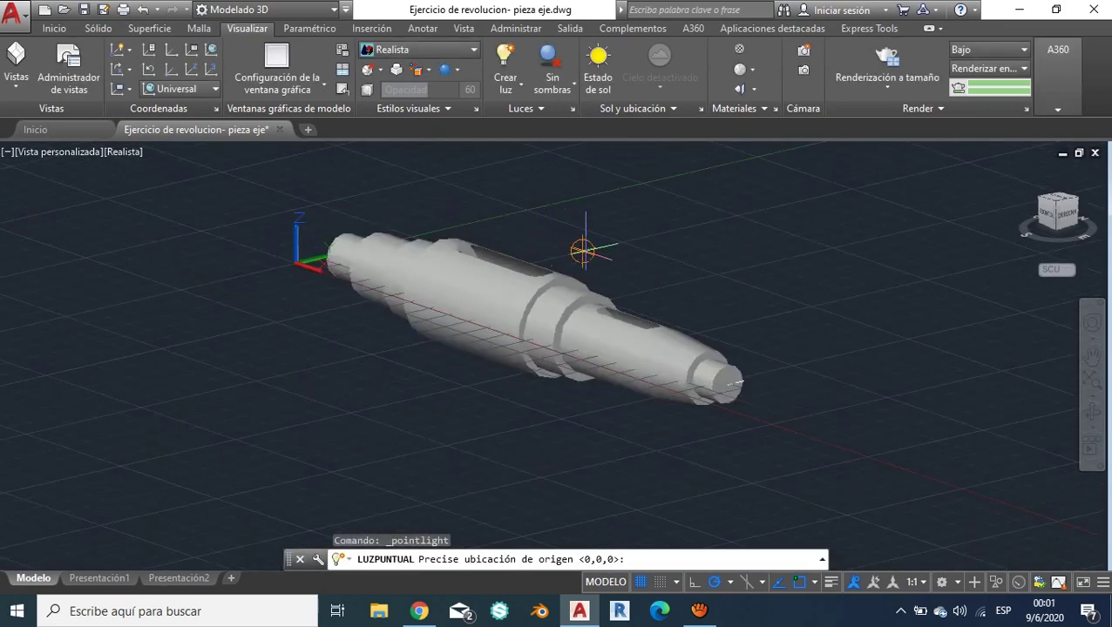
scroll(602, 244, "up", 2)
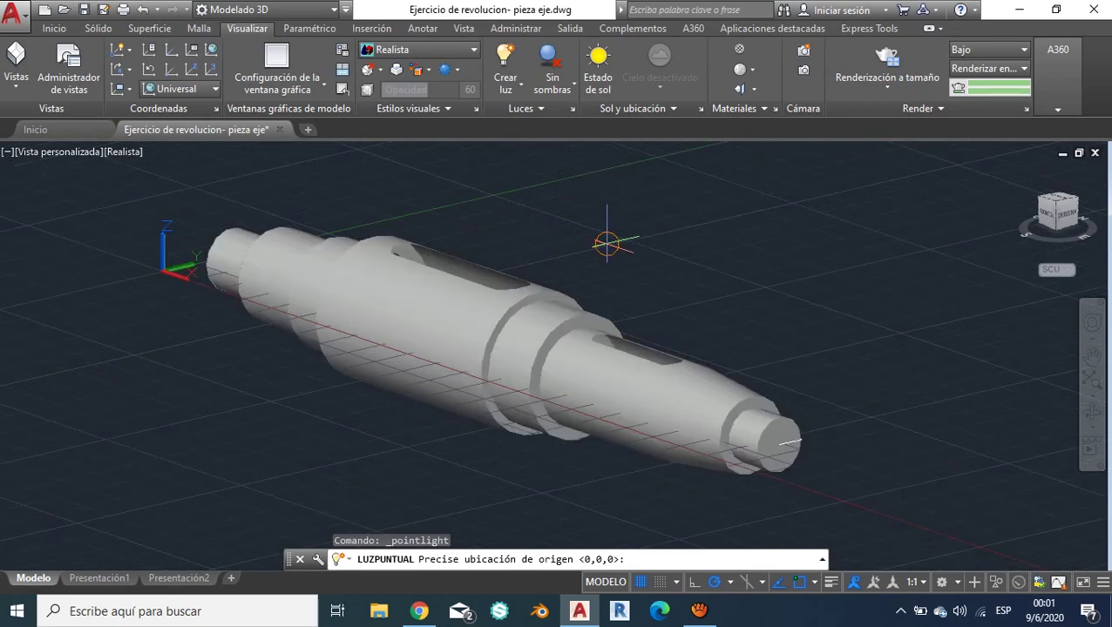
scroll(608, 244, "down", 1)
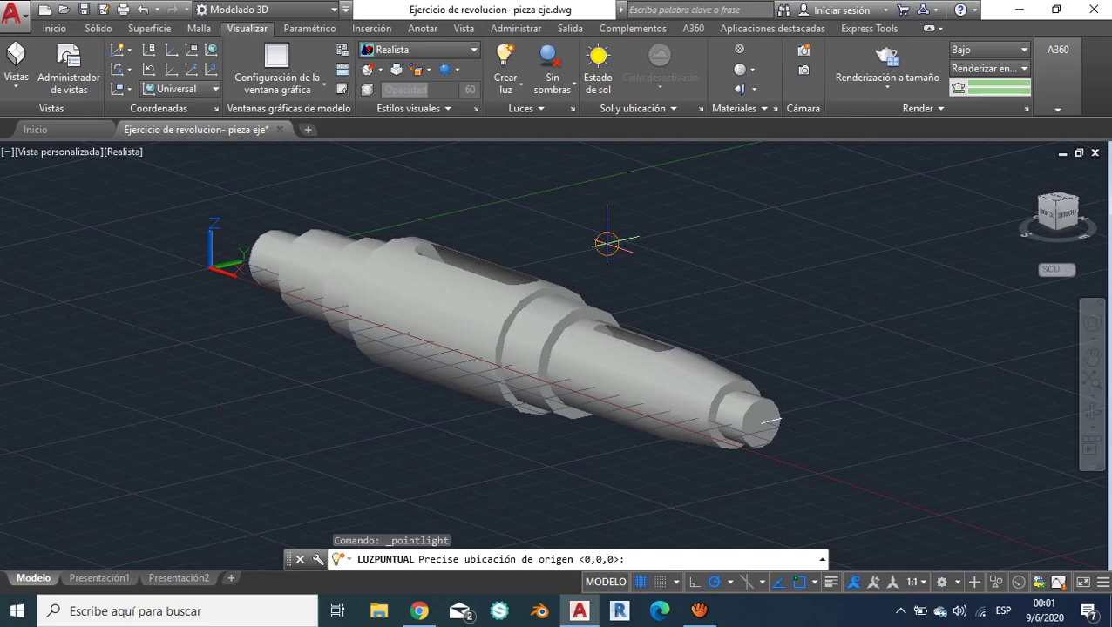
scroll(573, 239, "up", 2)
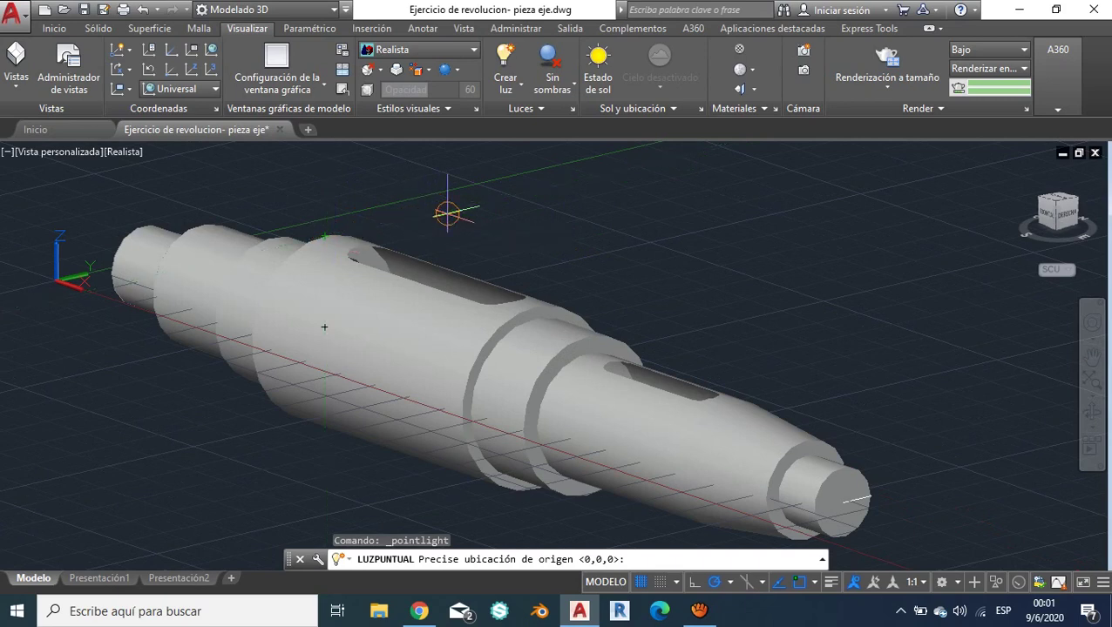
left_click(509, 266)
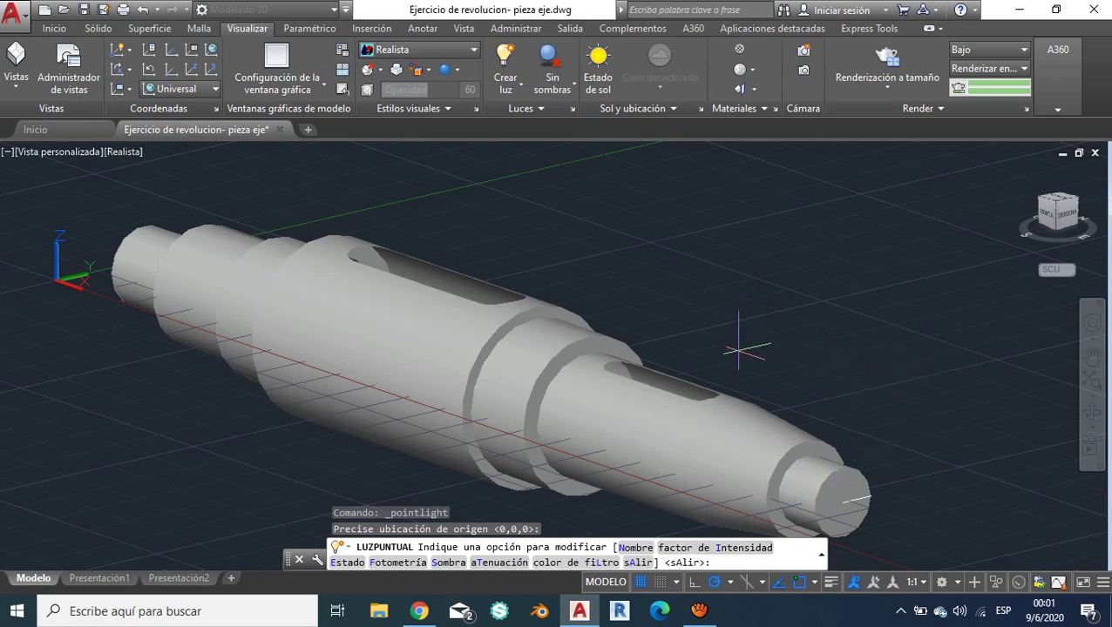
Finish the point light with default settings and orbit to look down on the shaft
key("Return")
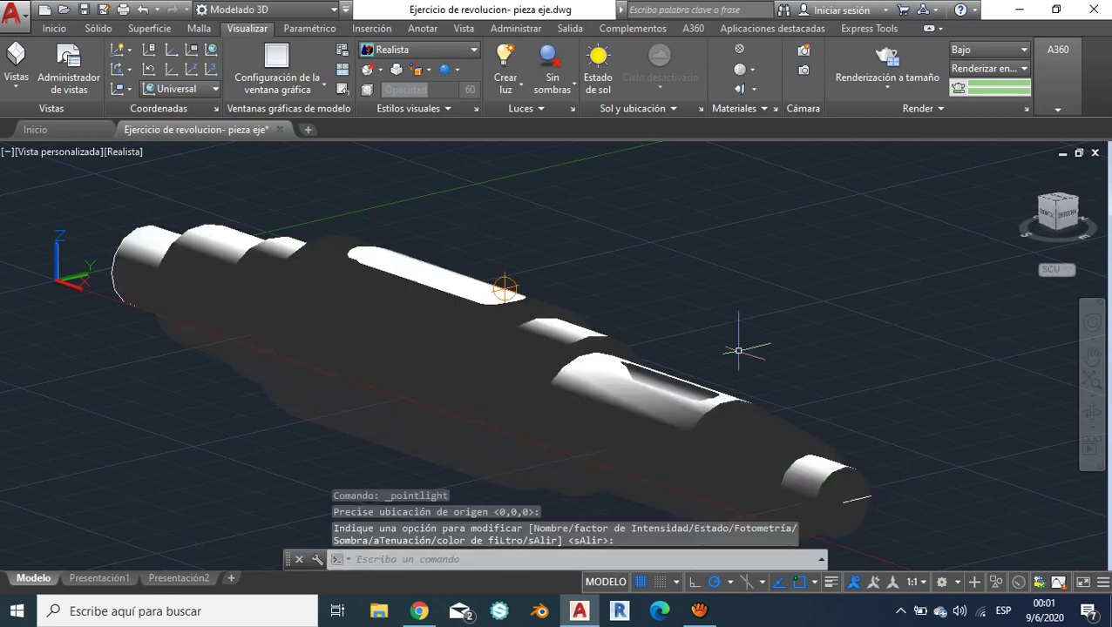
left_click(1092, 411)
left_click_drag(883, 373, 555, 325)
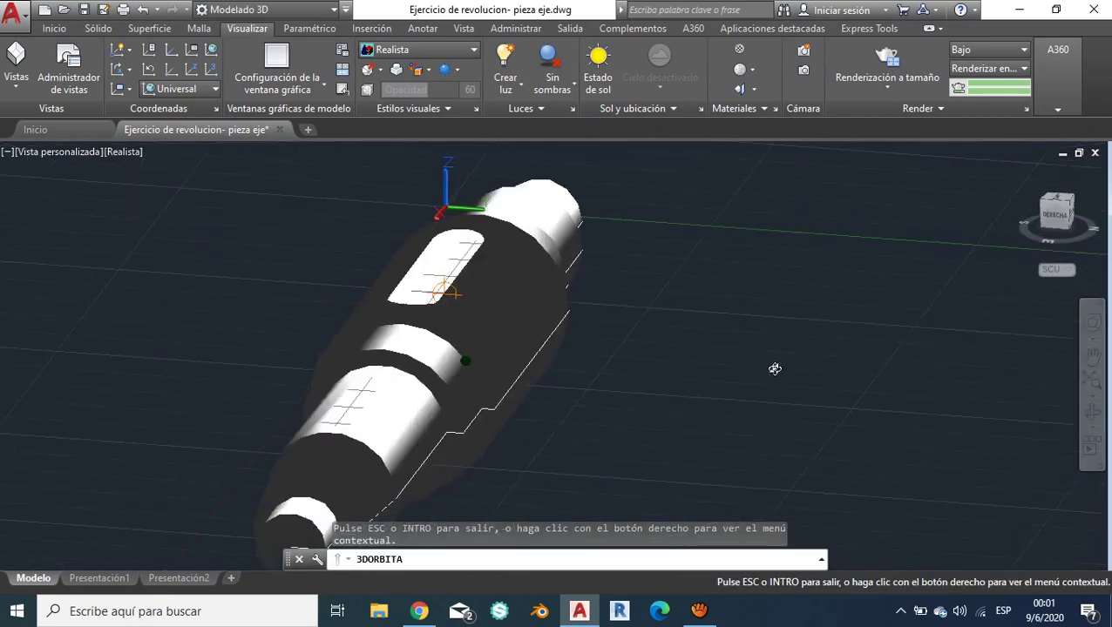
scroll(576, 327, "up", 3)
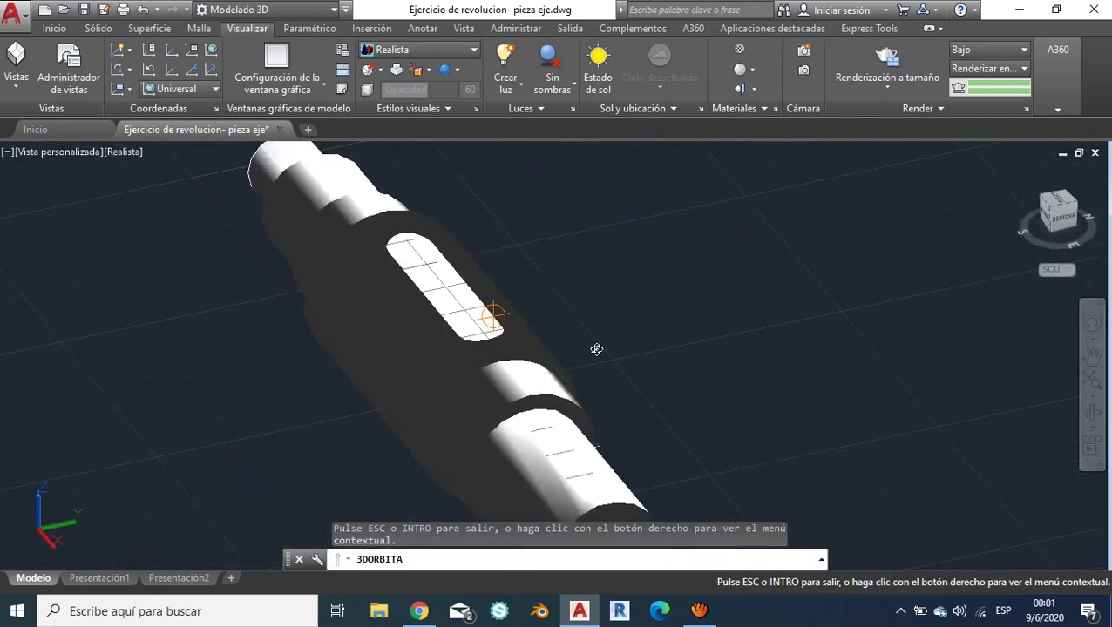
scroll(488, 308, "up", 2)
key("Escape")
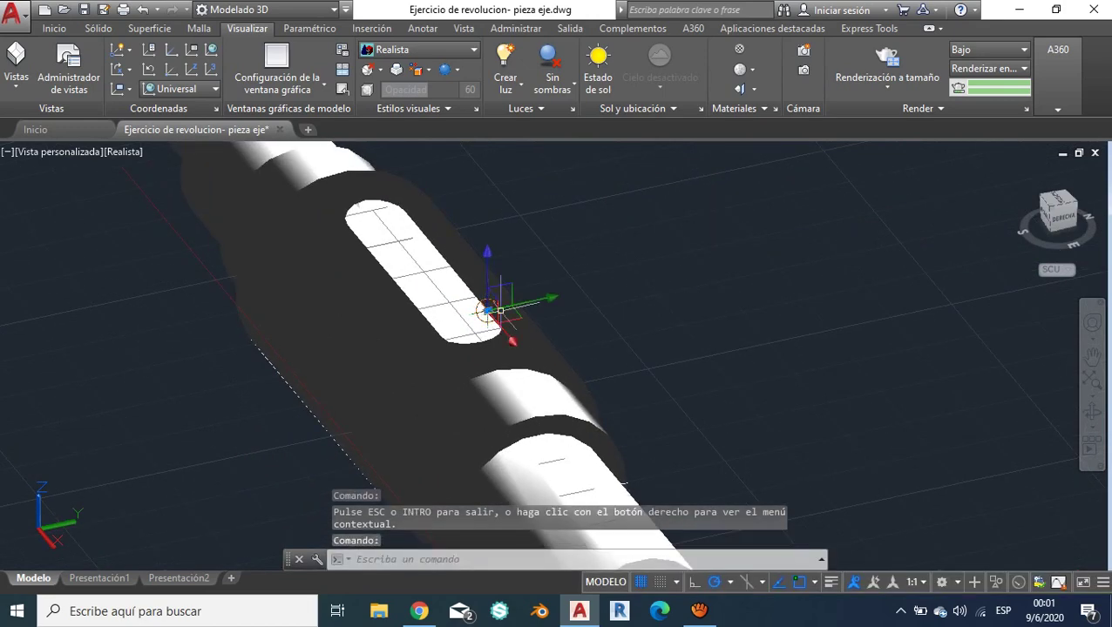
Drag the point light's grip to move it beside the shaft, then orbit the shaft across the view
left_click(485, 307)
left_click(486, 310)
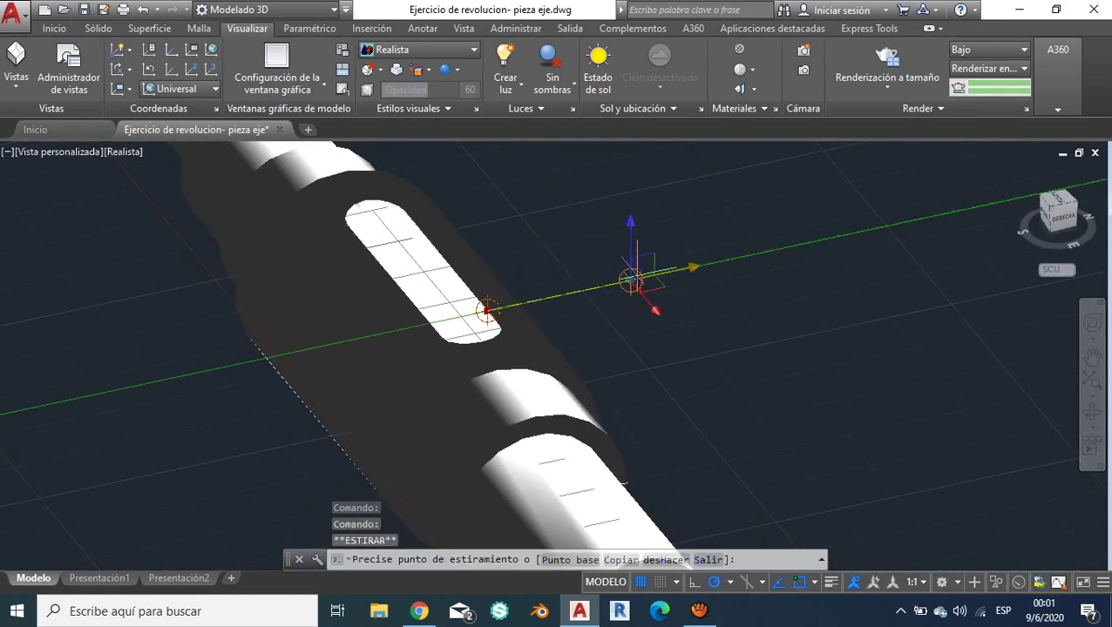
scroll(637, 305, "down", 2)
scroll(635, 340, "down", 3)
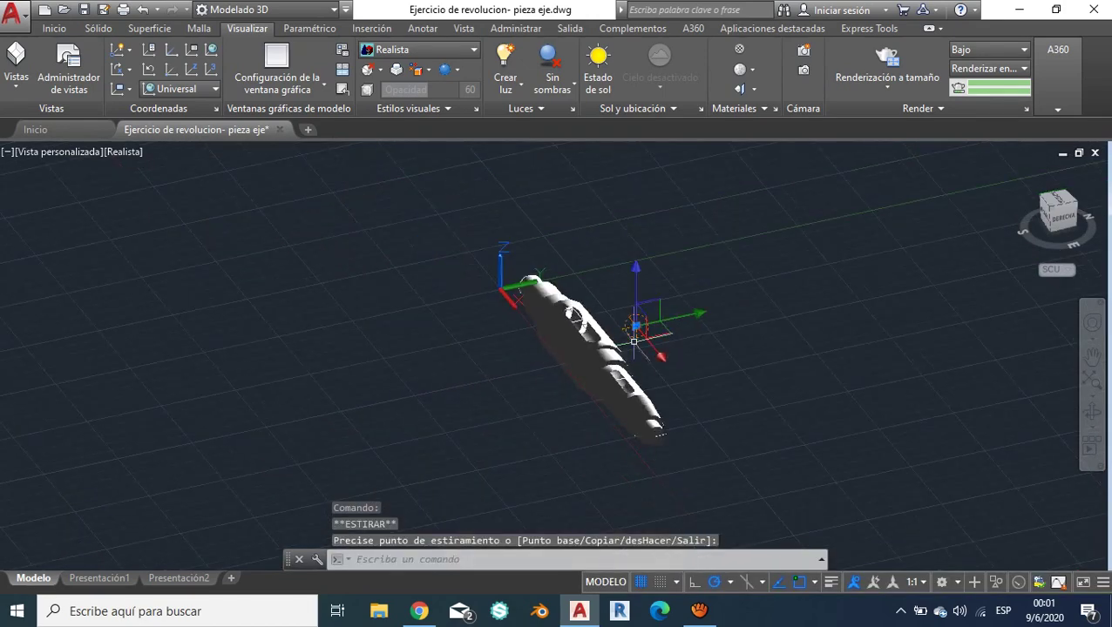
left_click(1090, 411)
mouse_move(777, 387)
left_mouse_down()
mouse_move(534, 331)
mouse_move(641, 342)
mouse_move(591, 360)
mouse_move(474, 345)
left_mouse_up()
scroll(643, 358, "up", 2)
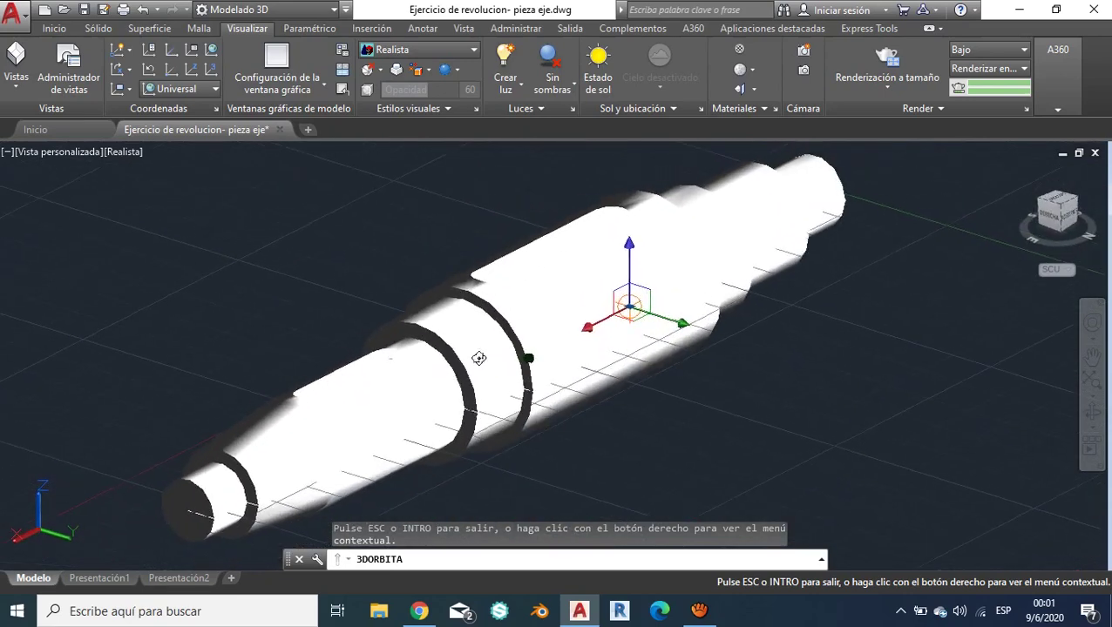
Render the brightly lit shaft, zoom the result, and close the second render window
key("Escape")
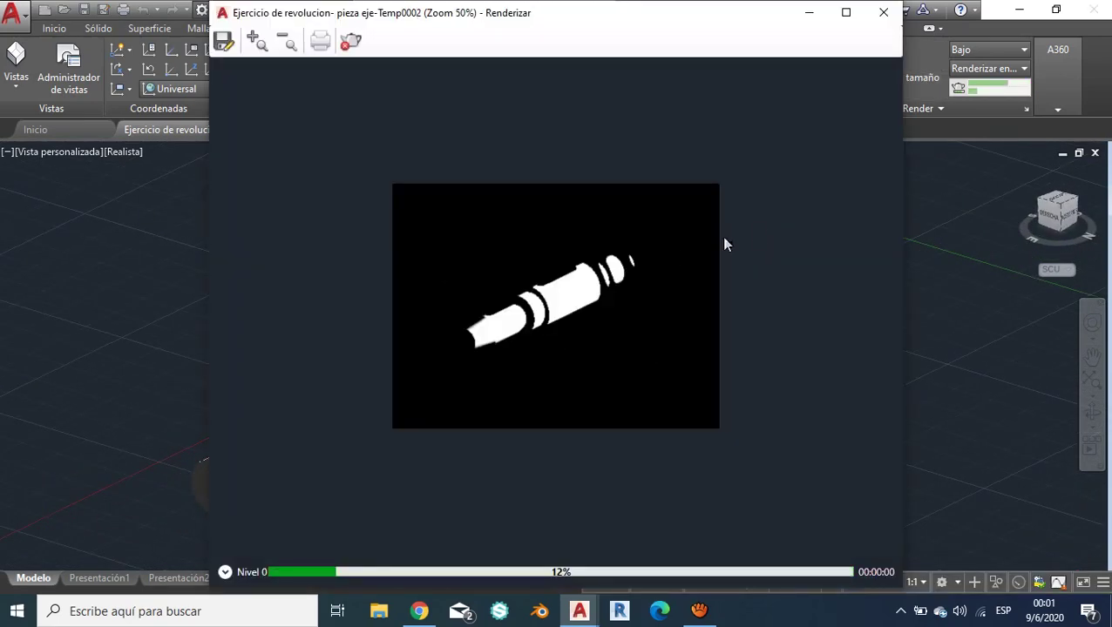
scroll(559, 303, "up", 1)
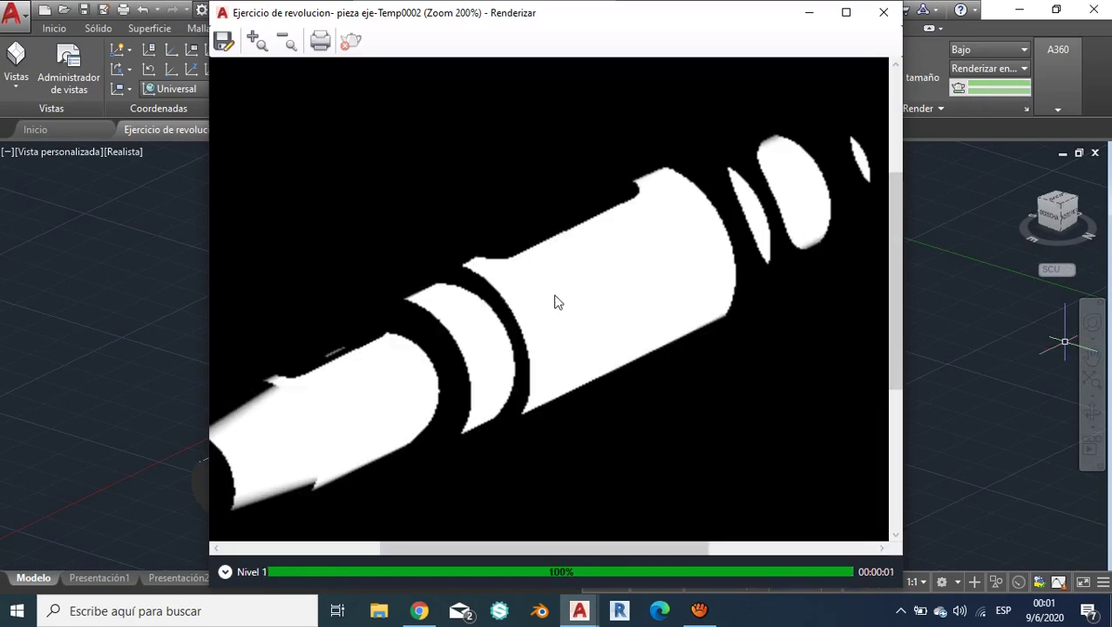
left_click(885, 18)
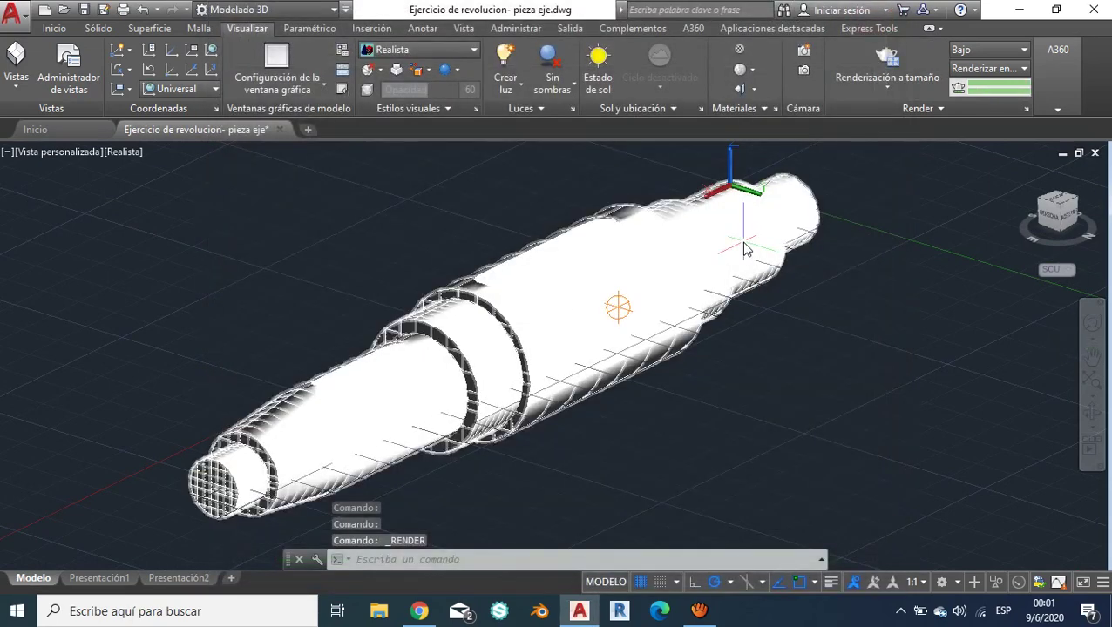
Orbit the shaft to a new angle and open the Crear luz light-type list
scroll(688, 323, "down", 3)
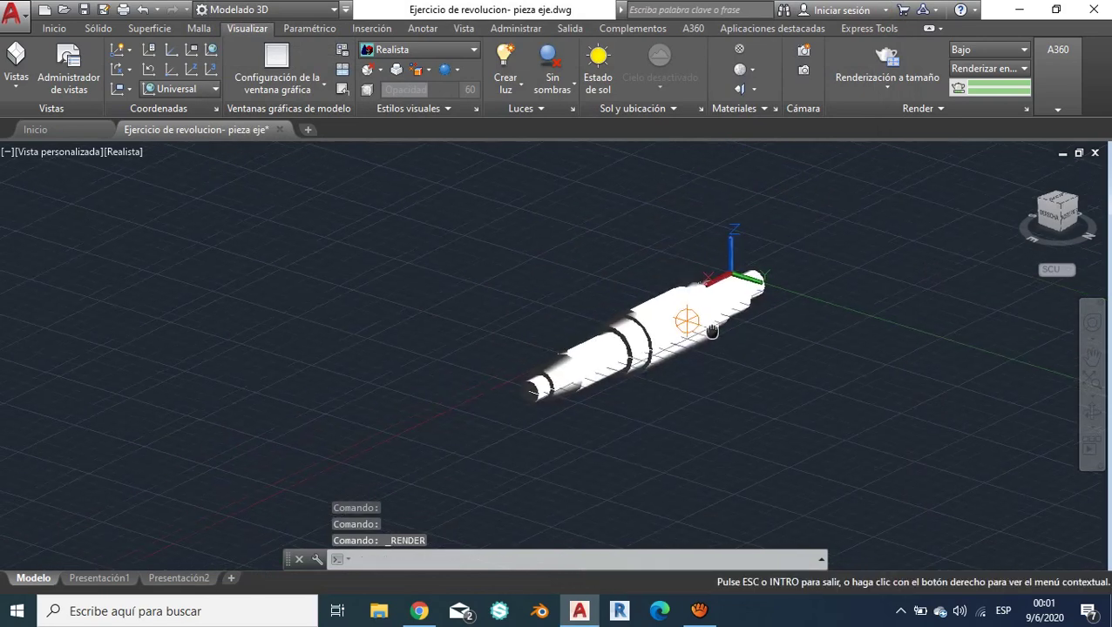
middle_click_drag(707, 328, 720, 318, "shift")
middle_click_drag(646, 306, 722, 271, "shift")
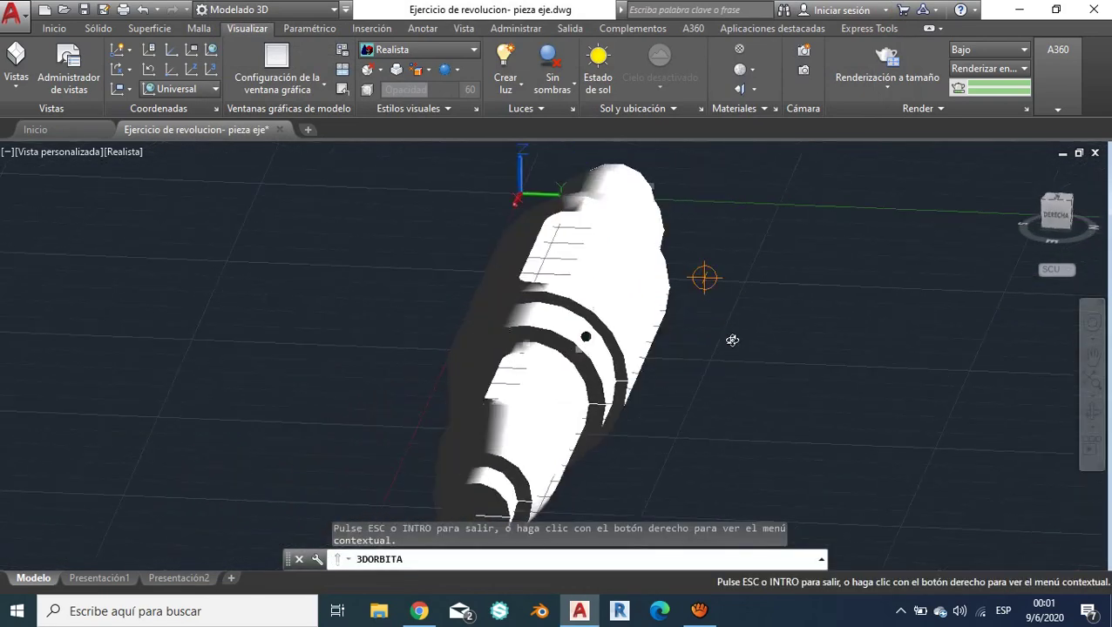
scroll(672, 280, "down", 3)
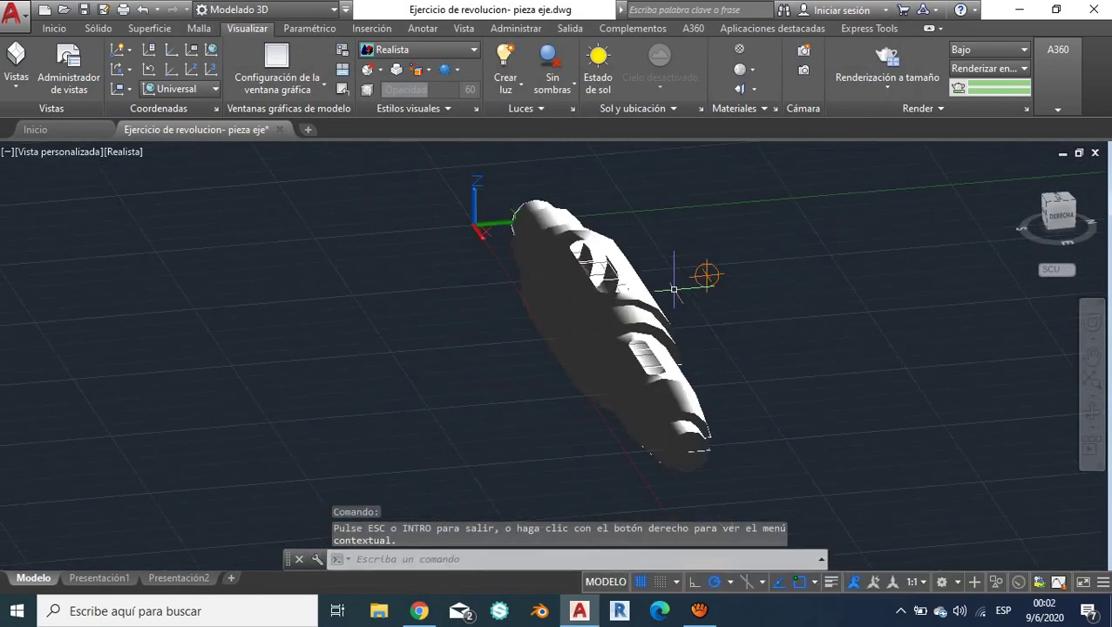
scroll(671, 285, "up", 3)
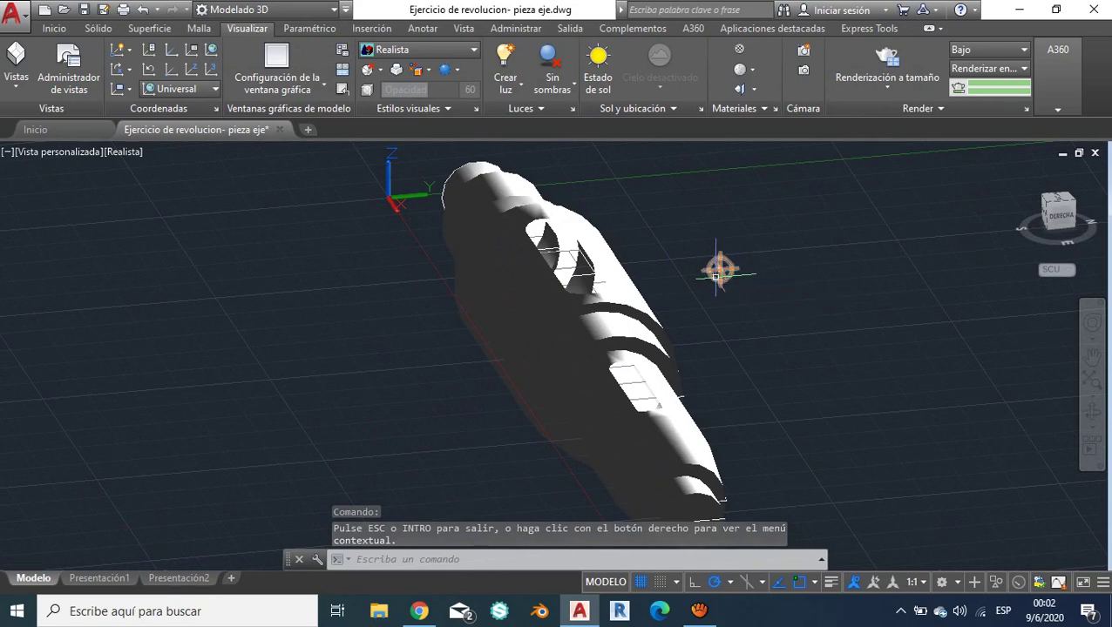
left_click(514, 80)
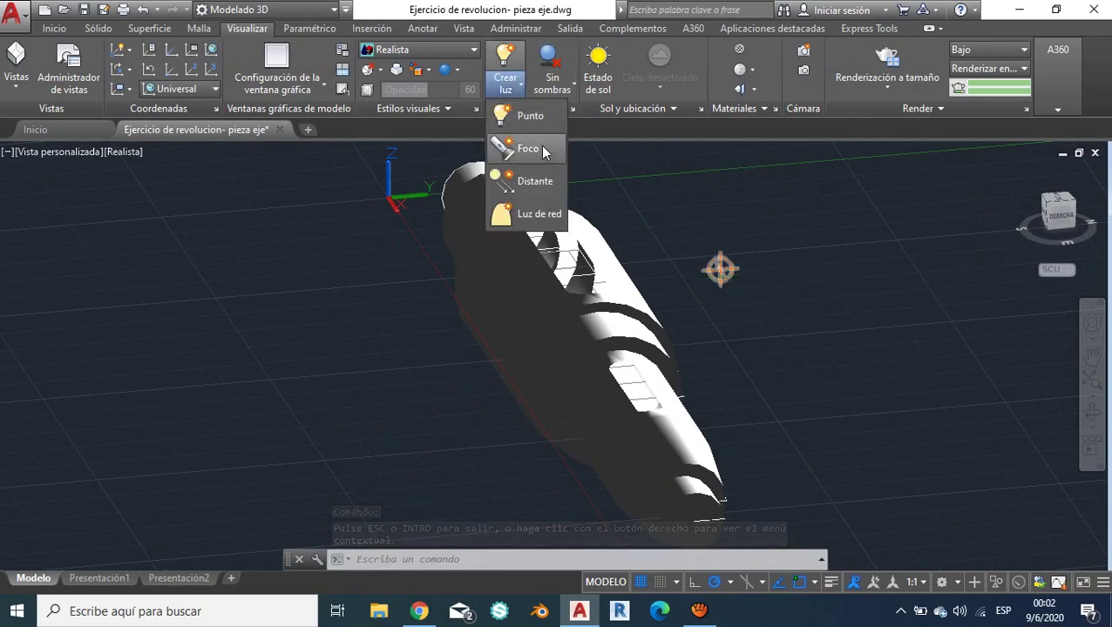
Start a spotlight and place its source to the left of the shaft
left_click(542, 149)
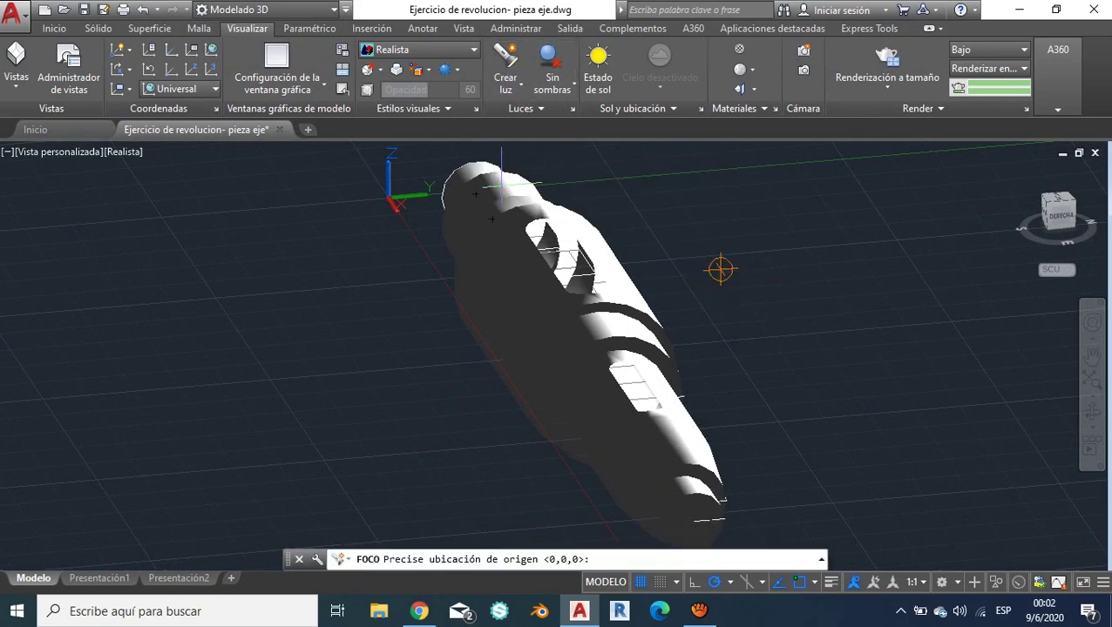
scroll(501, 185, "down", 5)
scroll(454, 186, "up", 2)
scroll(450, 188, "down", 2)
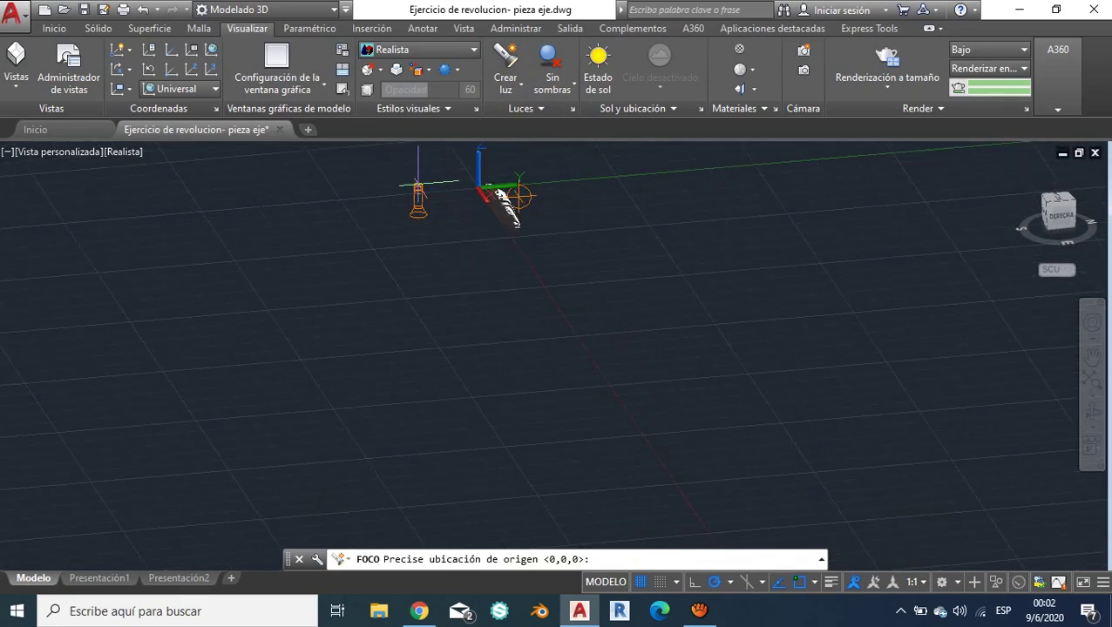
left_click(418, 187)
Frame the part and set the spotlight's target on the shaft
scroll(461, 193, "up", 3)
scroll(475, 201, "down", 3)
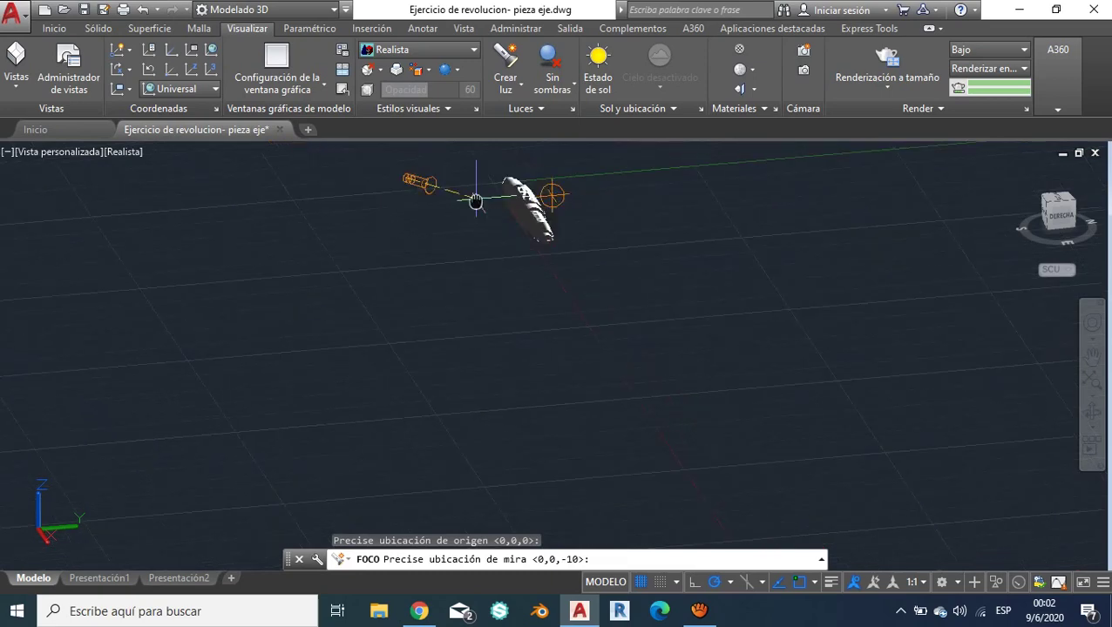
scroll(475, 200, "up", 4)
scroll(488, 209, "up", 1)
middle_click_drag(496, 218, 476, 259)
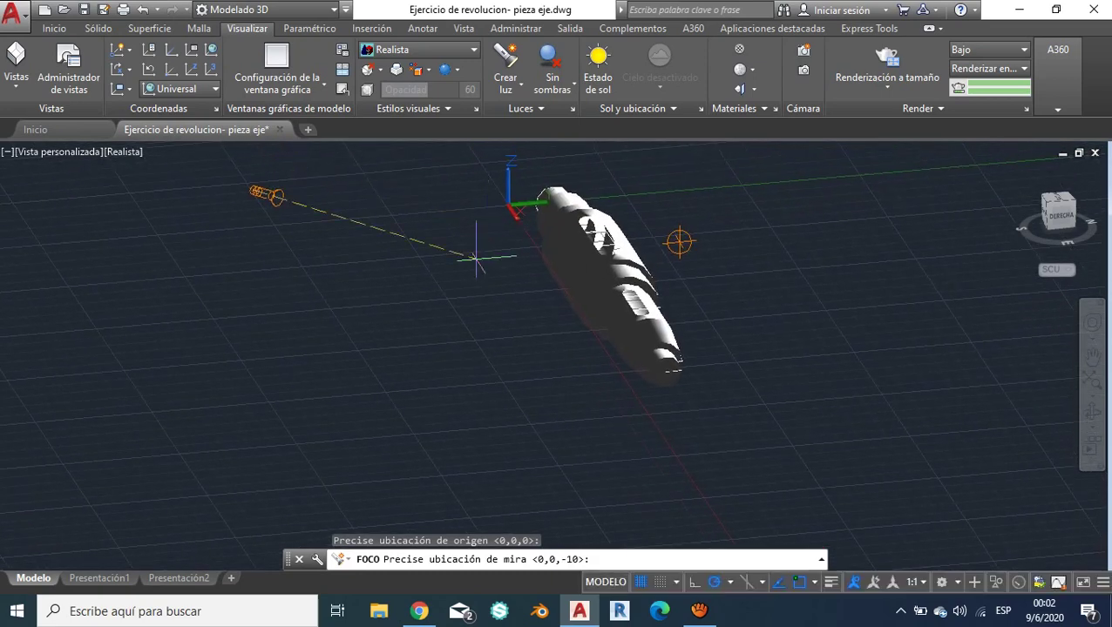
left_click(581, 253)
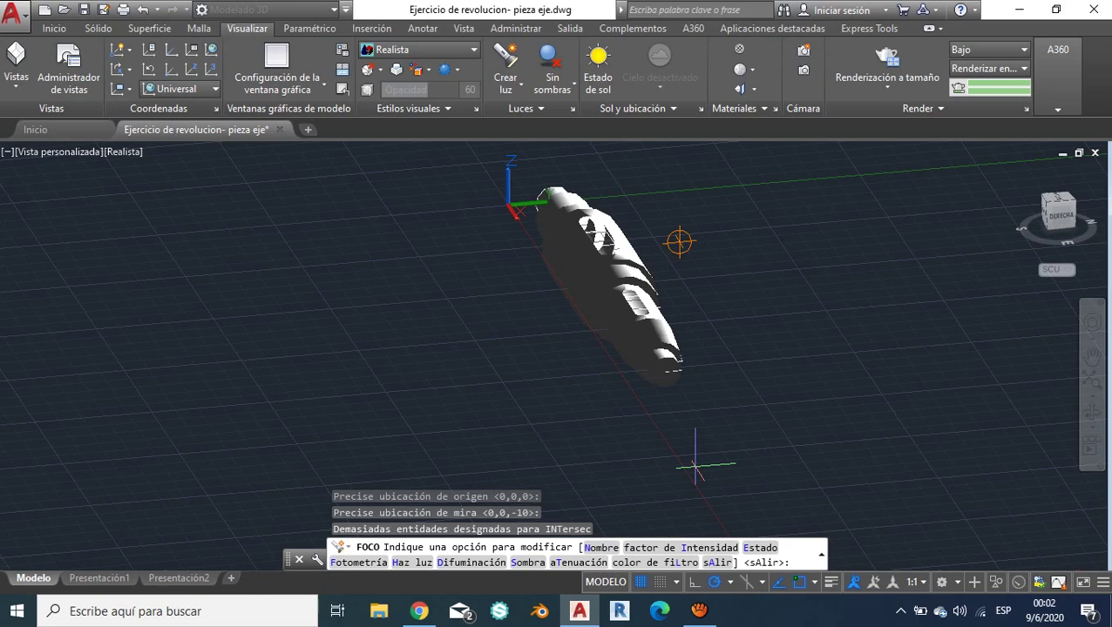
End the spotlight command and orbit so the shaft lies horizontal
key("Return")
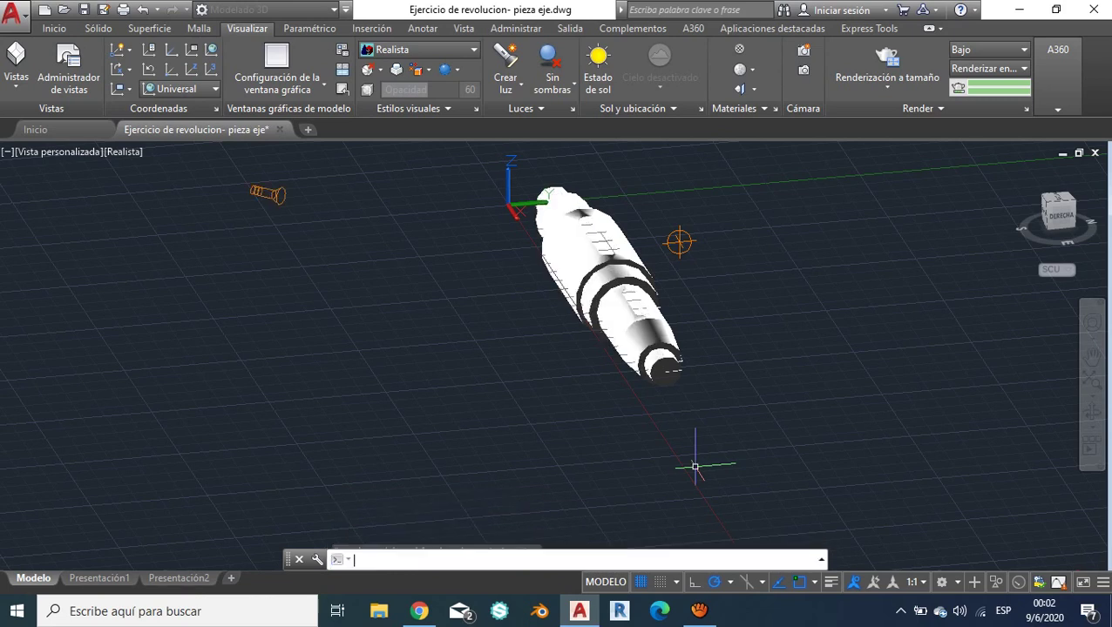
middle_click_drag(567, 220, 613, 293, "shift")
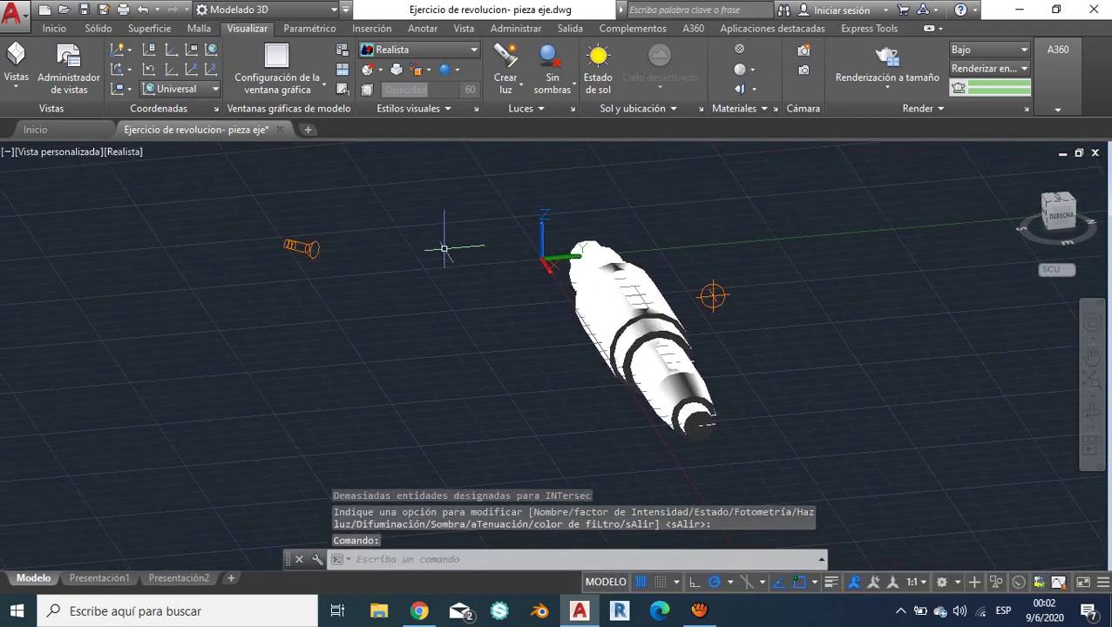
left_click(1093, 412)
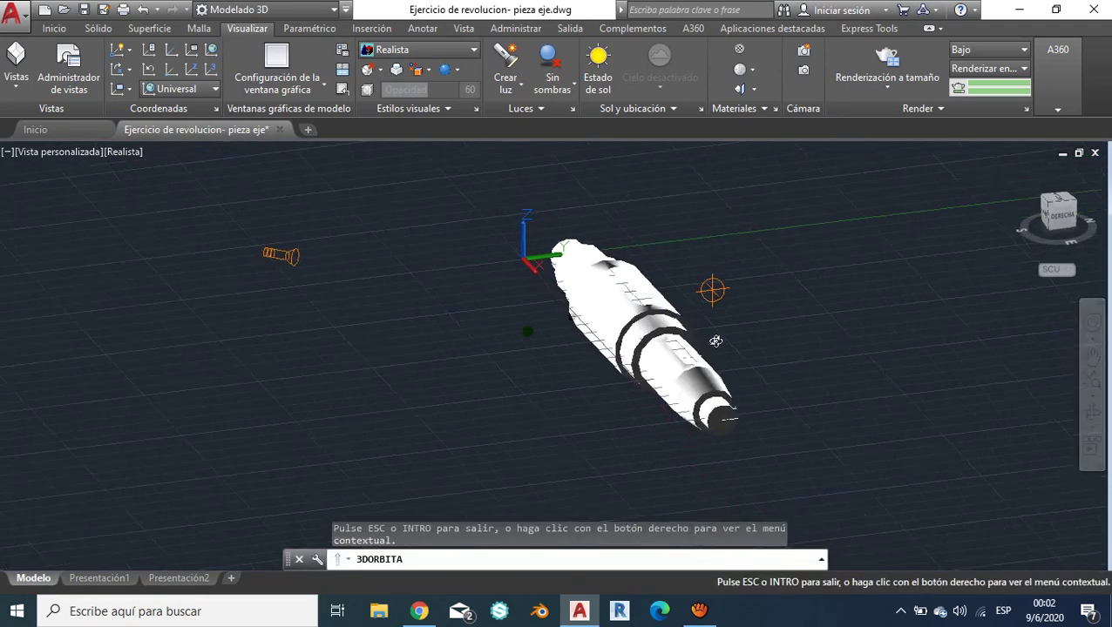
mouse_move(711, 334)
left_mouse_down()
mouse_move(775, 331)
mouse_move(682, 367)
mouse_move(601, 361)
mouse_move(577, 334)
mouse_move(665, 348)
mouse_move(758, 342)
left_mouse_up()
scroll(769, 333, "up", 3)
scroll(749, 340, "up", 3)
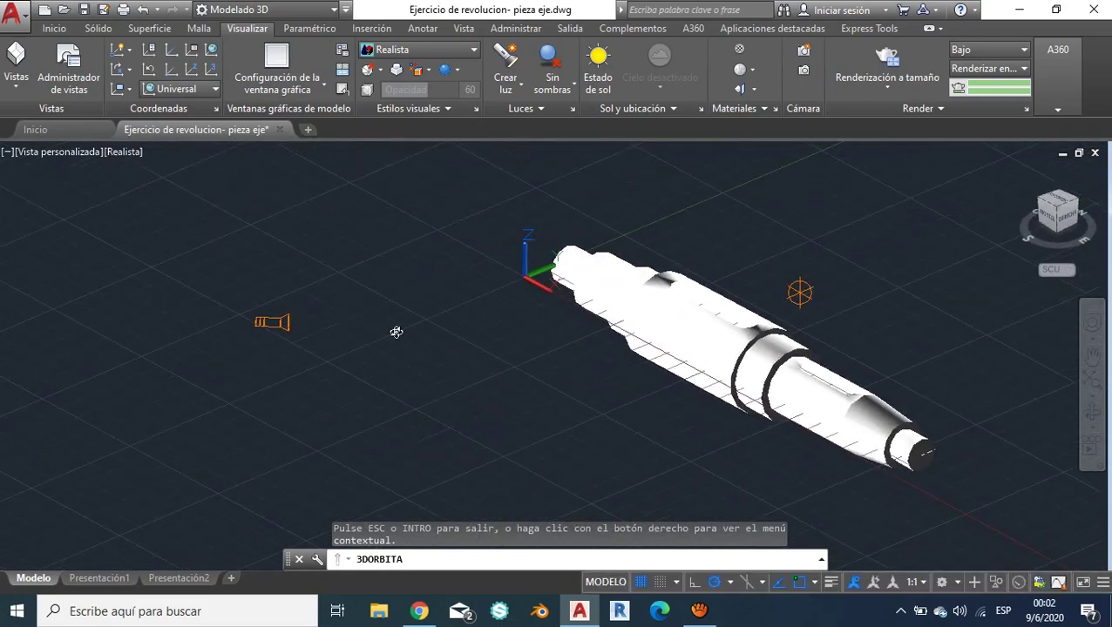
key("Escape")
Move the spotlight lower and closer to the shaft, then orbit around the part
left_click(277, 322)
key("Escape")
left_click(277, 322)
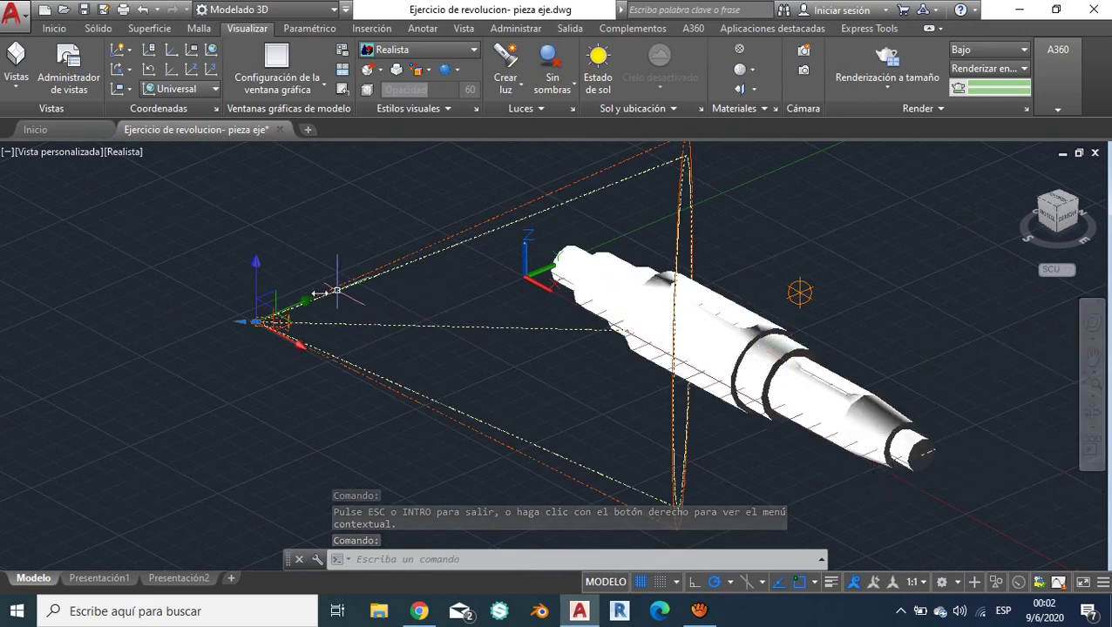
left_click(257, 328)
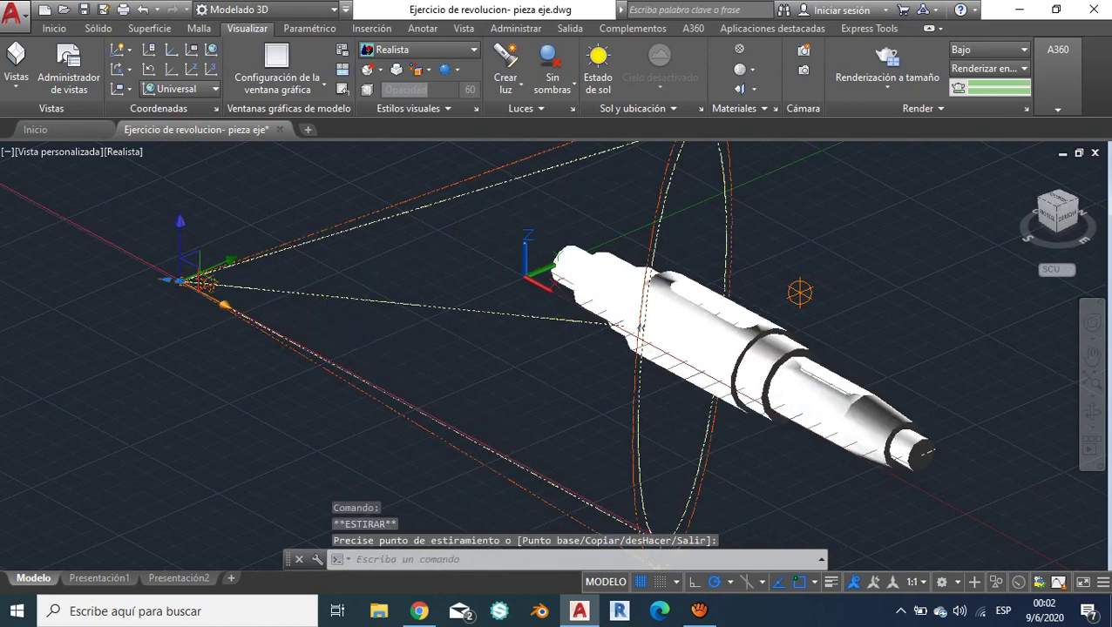
left_click(380, 386)
middle_click_drag(451, 338, 434, 319, "shift")
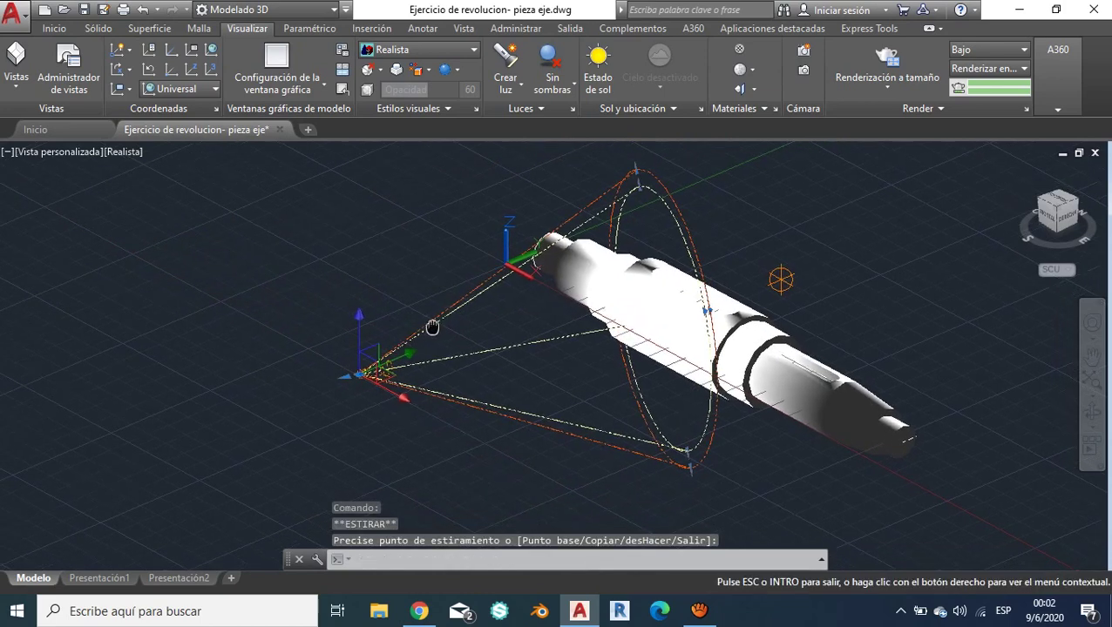
key("Escape")
mouse_move(1092, 411)
left_mouse_down()
mouse_move(898, 378)
mouse_move(761, 293)
mouse_move(806, 292)
mouse_move(561, 334)
mouse_move(596, 345)
mouse_move(651, 336)
mouse_move(614, 349)
mouse_move(585, 380)
mouse_move(486, 413)
left_mouse_up()
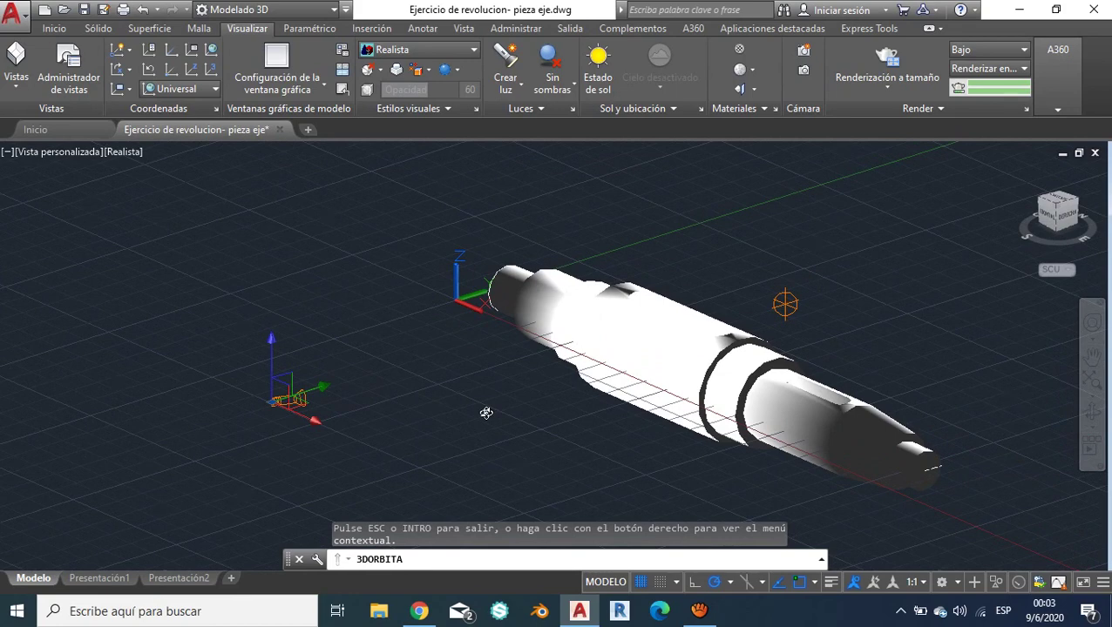
Erase the spotlight and the point light using Erase on the Inicio tab
key("Escape")
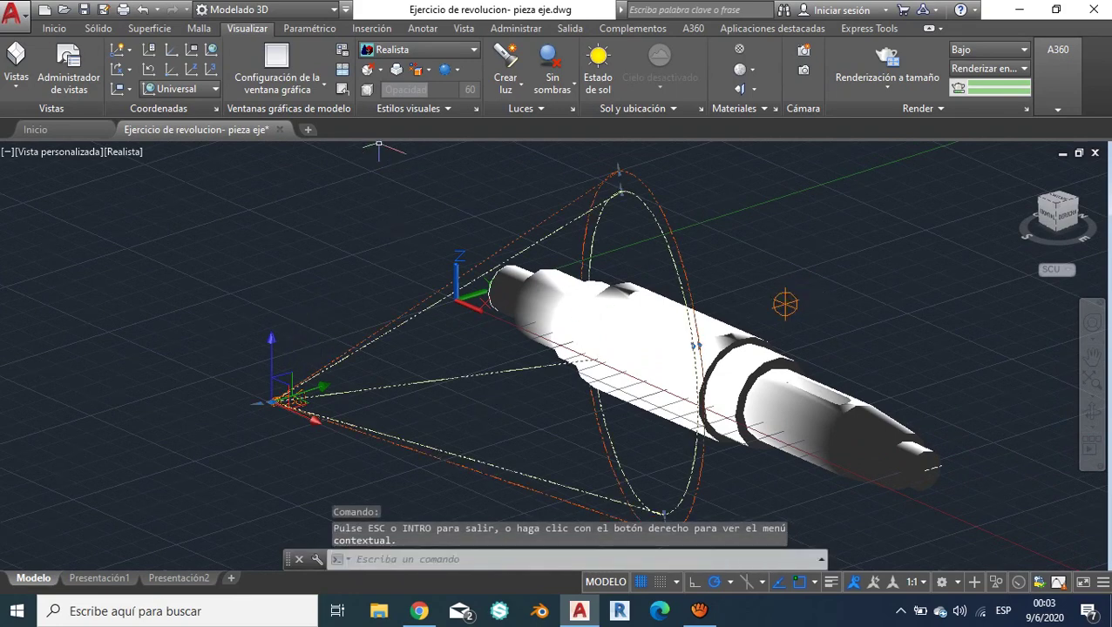
left_click(54, 28)
left_click(417, 88)
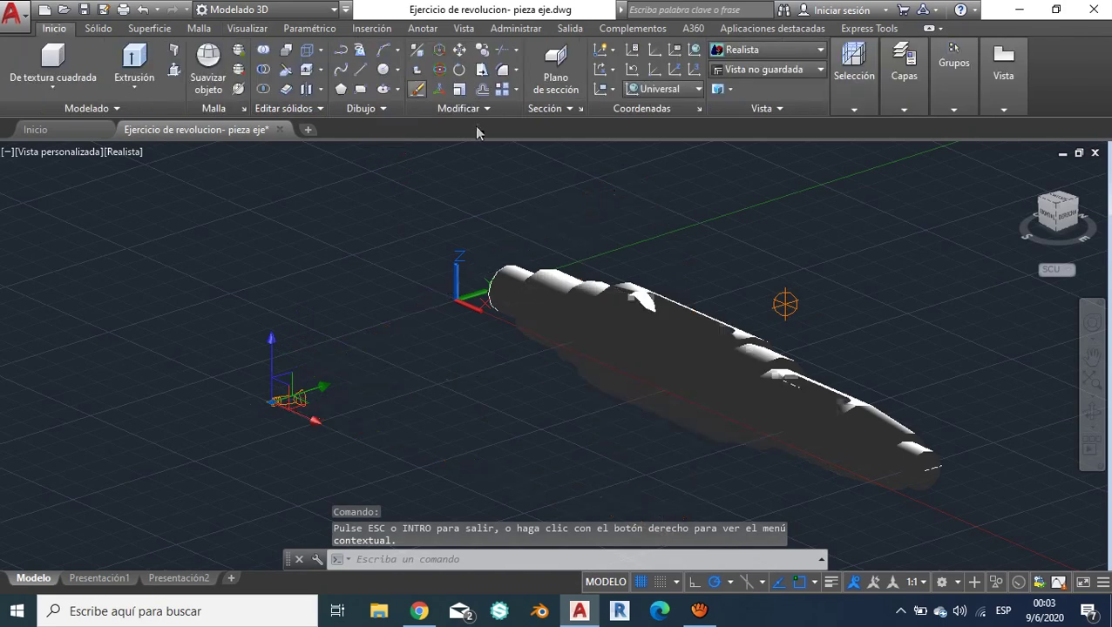
left_click_drag(823, 313, 648, 150)
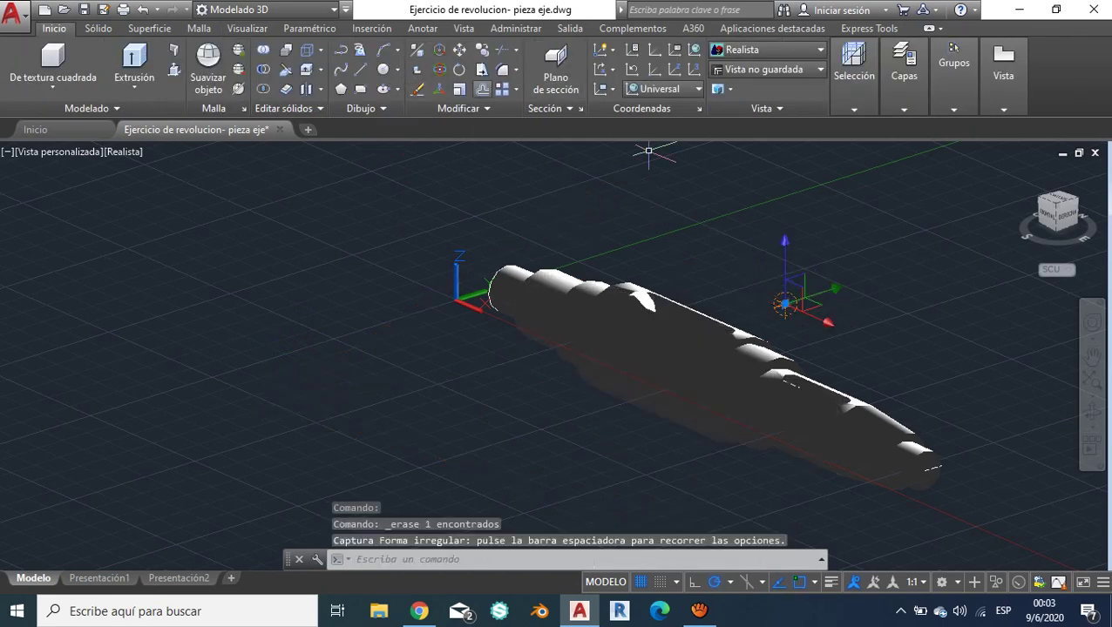
left_click(416, 88)
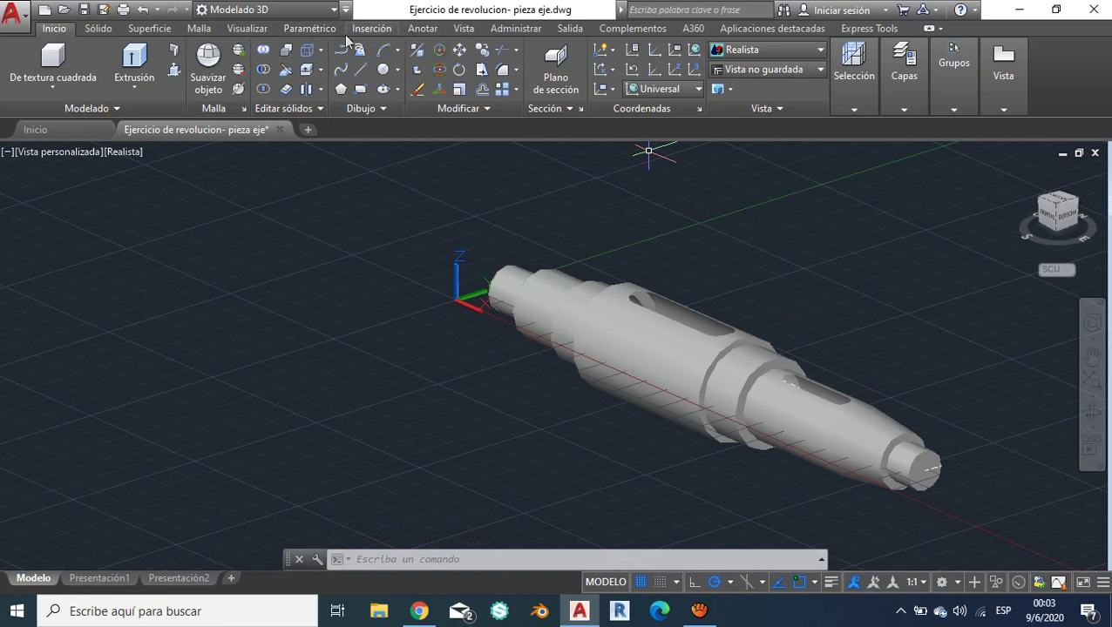
Turn on Sun Status and accept the recommended exposure adjustment
left_click(250, 29)
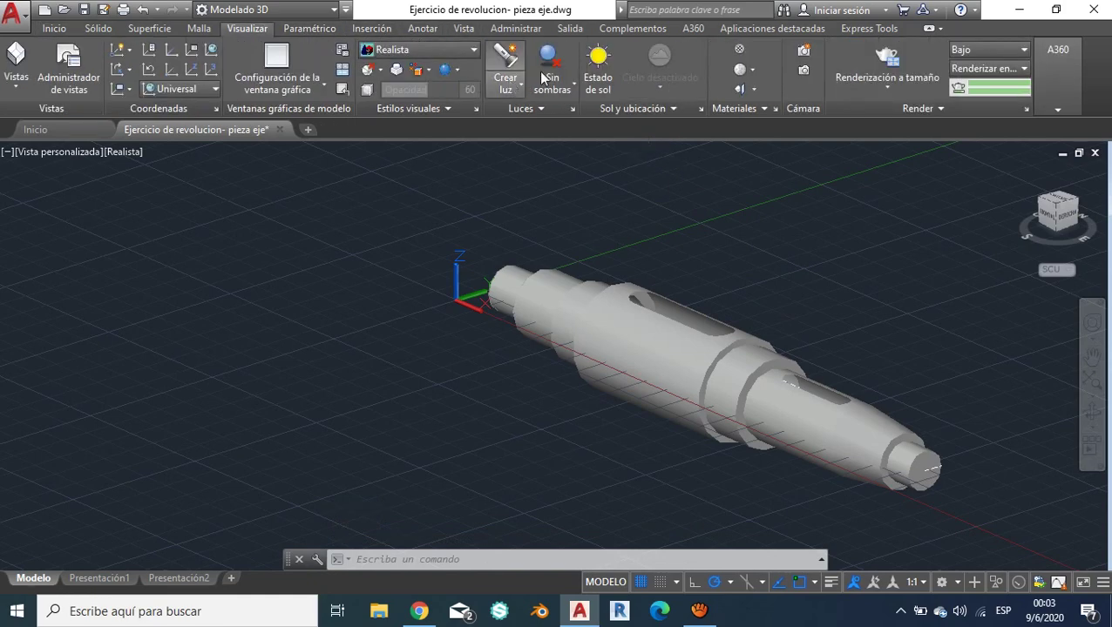
left_click(589, 73)
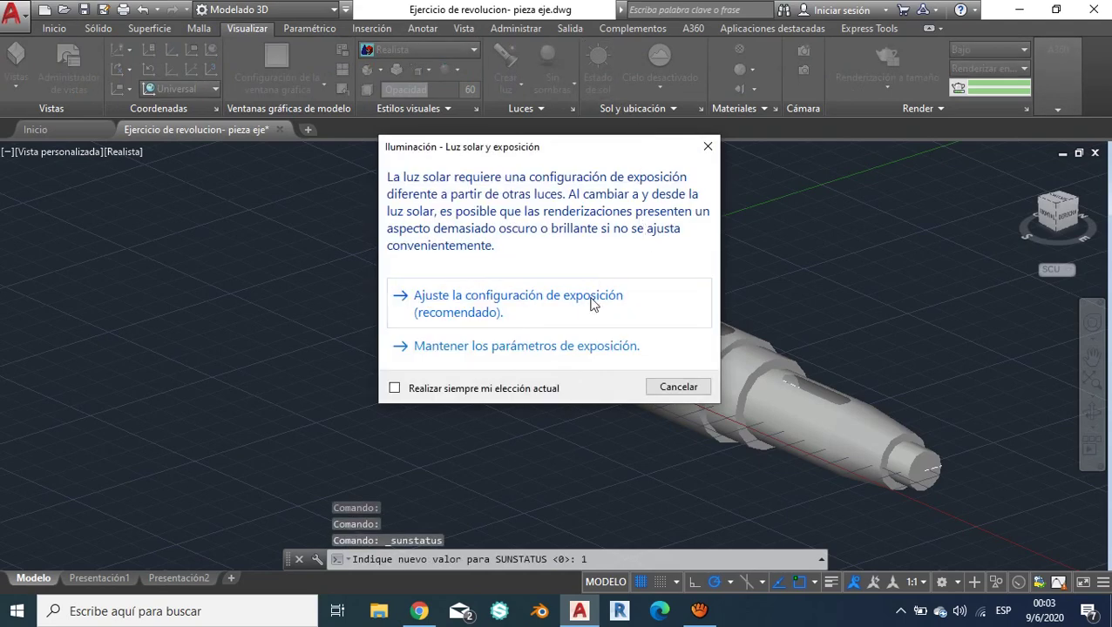
left_click(591, 302)
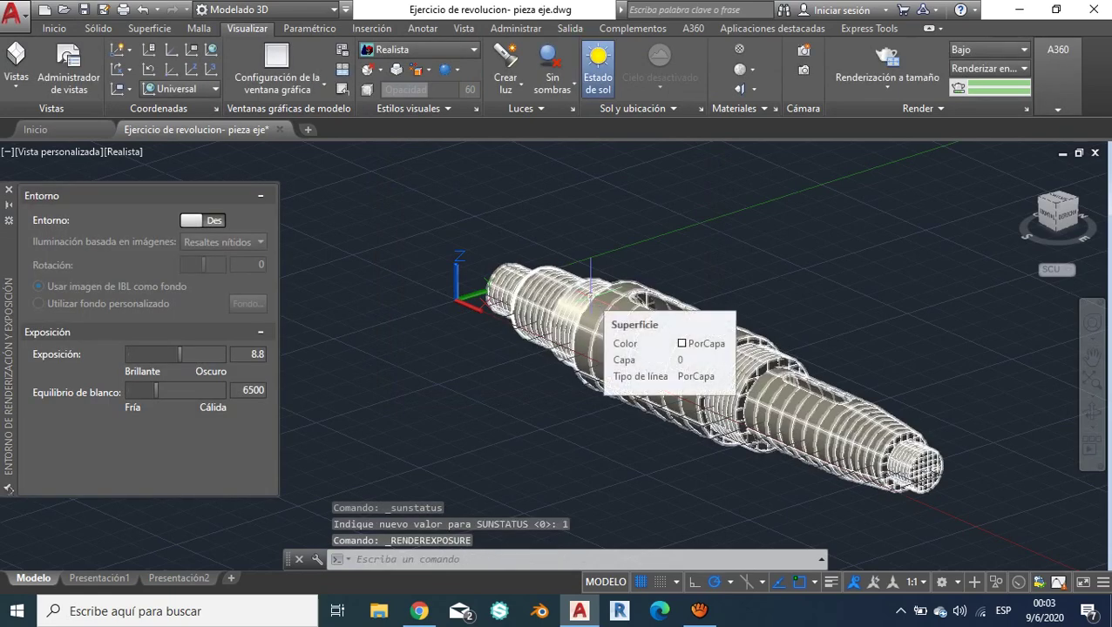
Enable Entorno with Luz suave image-based lighting, exposure 8.5 and white balance 6666
left_click(185, 220)
left_click(258, 243)
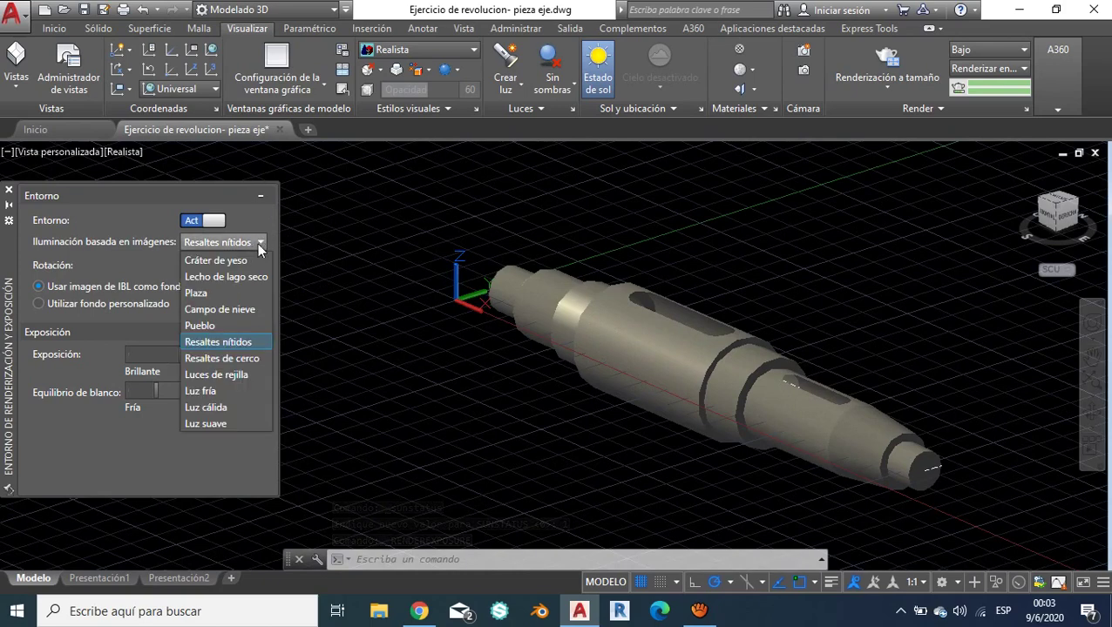
left_click(237, 423)
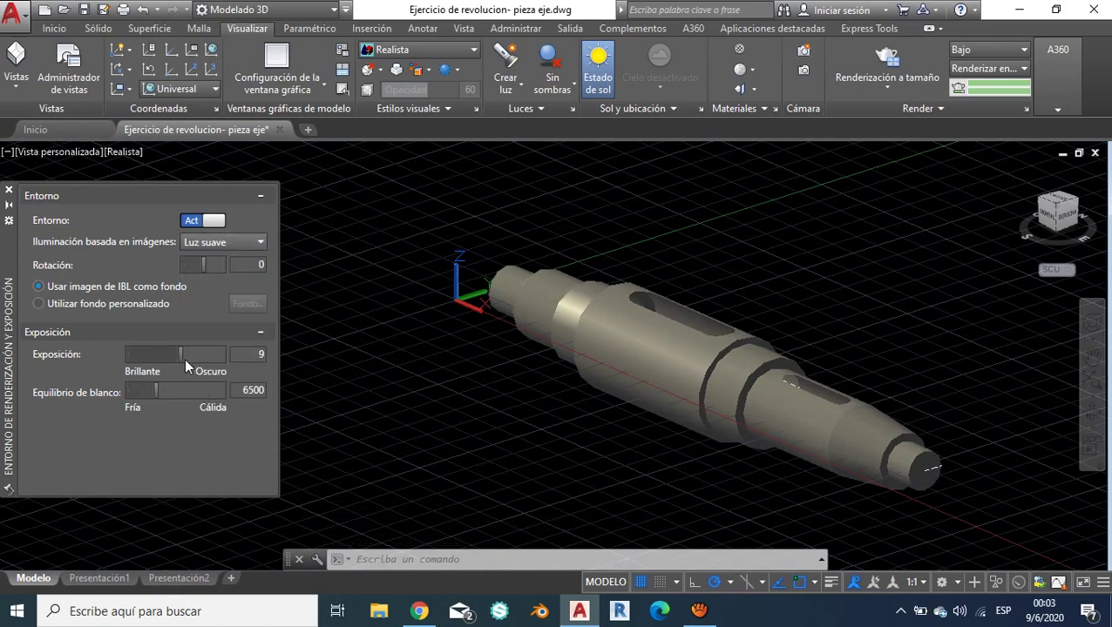
left_click_drag(180, 357, 178, 358)
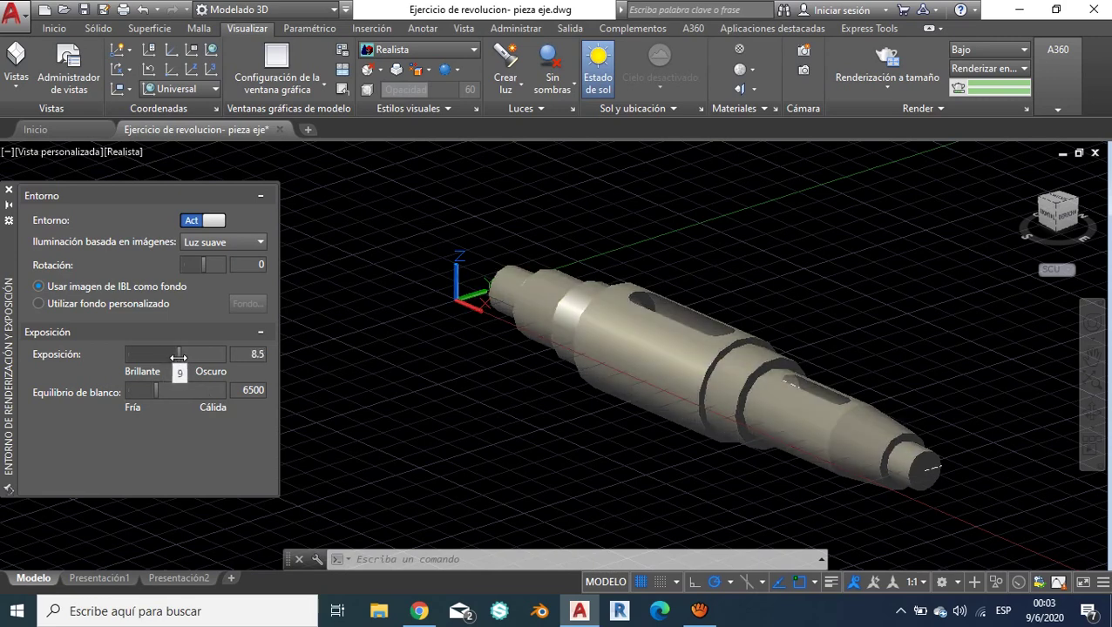
scroll(596, 310, "up", 1)
scroll(596, 307, "up", 2)
scroll(603, 318, "up", 1)
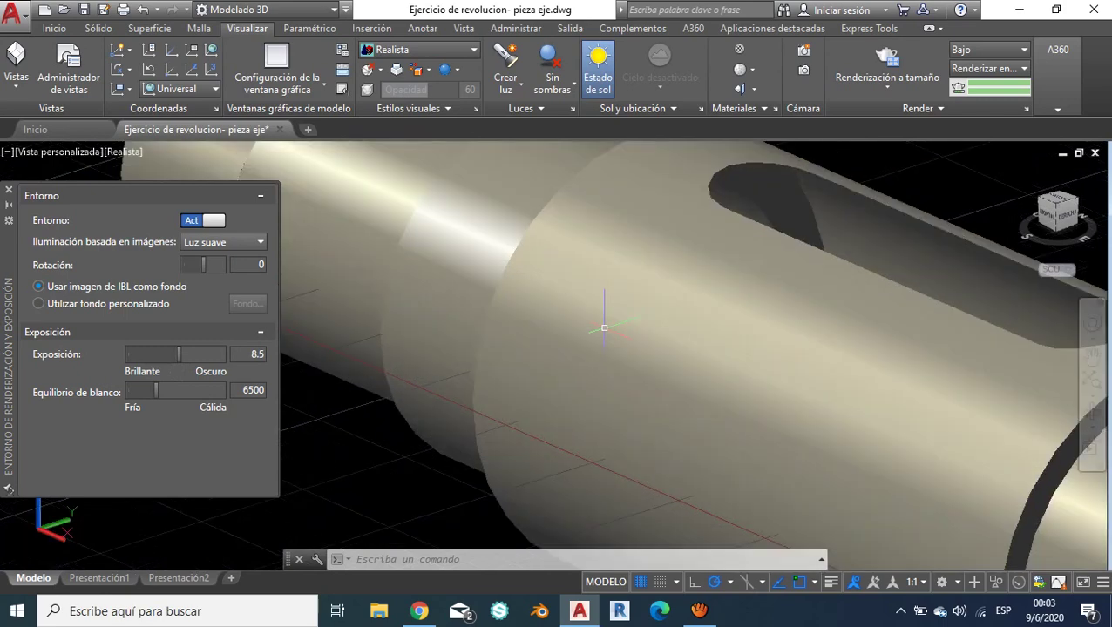
scroll(521, 311, "down", 2)
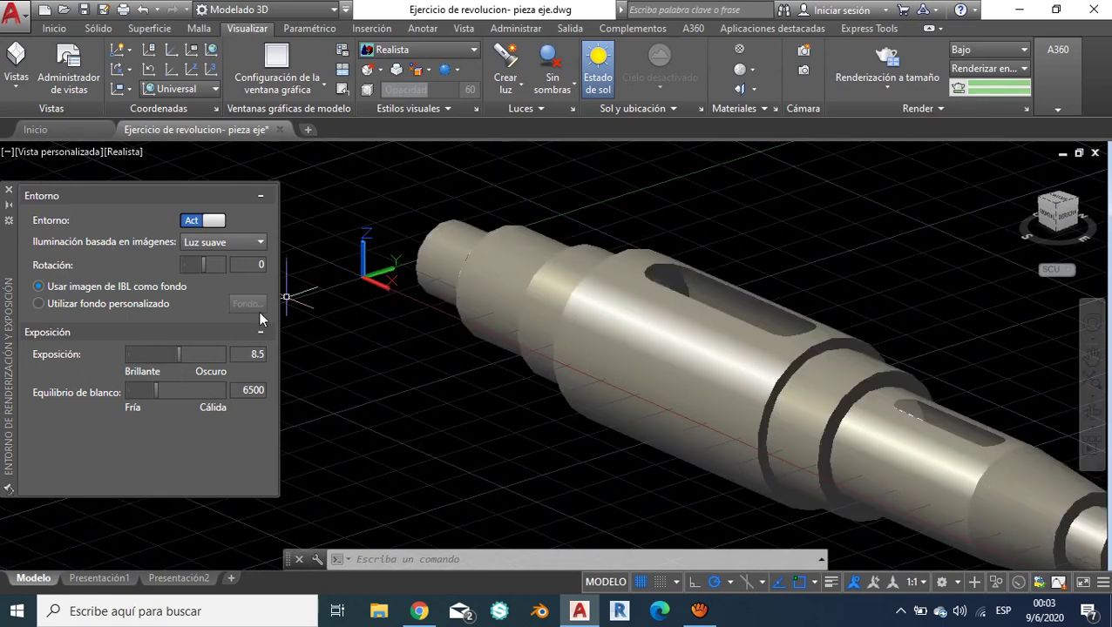
mouse_move(157, 384)
left_mouse_down()
mouse_move(218, 392)
mouse_move(157, 392)
left_mouse_up()
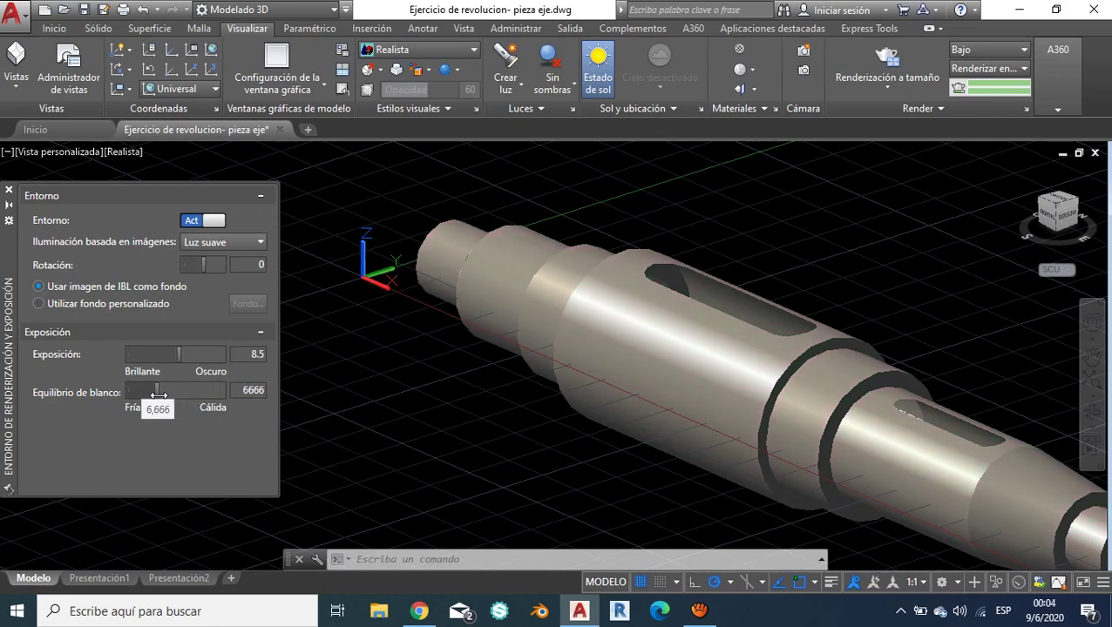
left_click(9, 190)
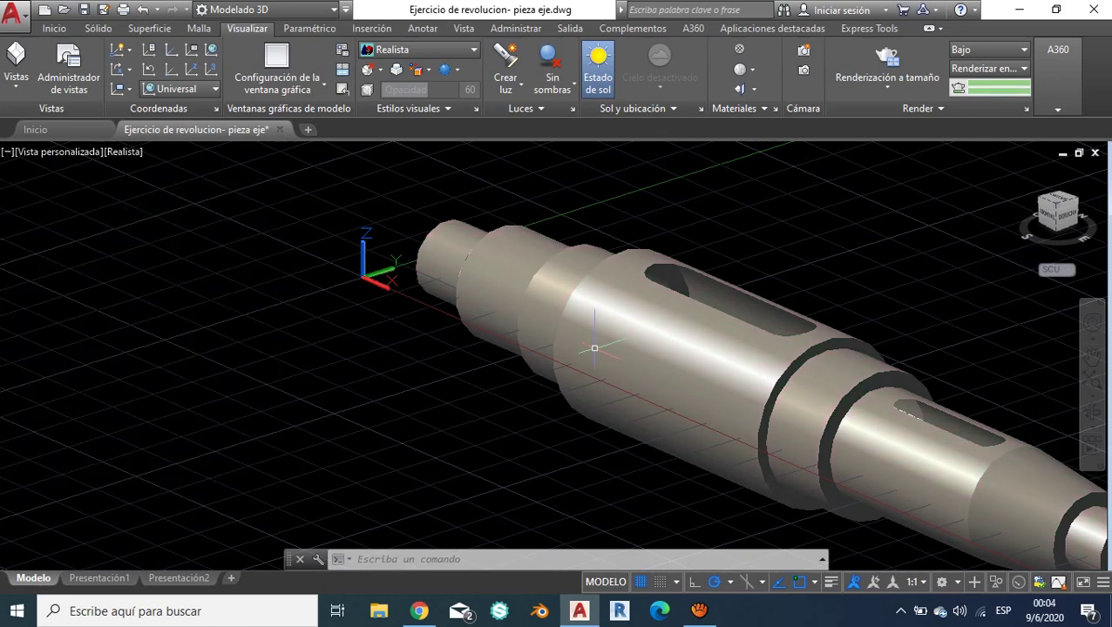
scroll(579, 341, "down", 4)
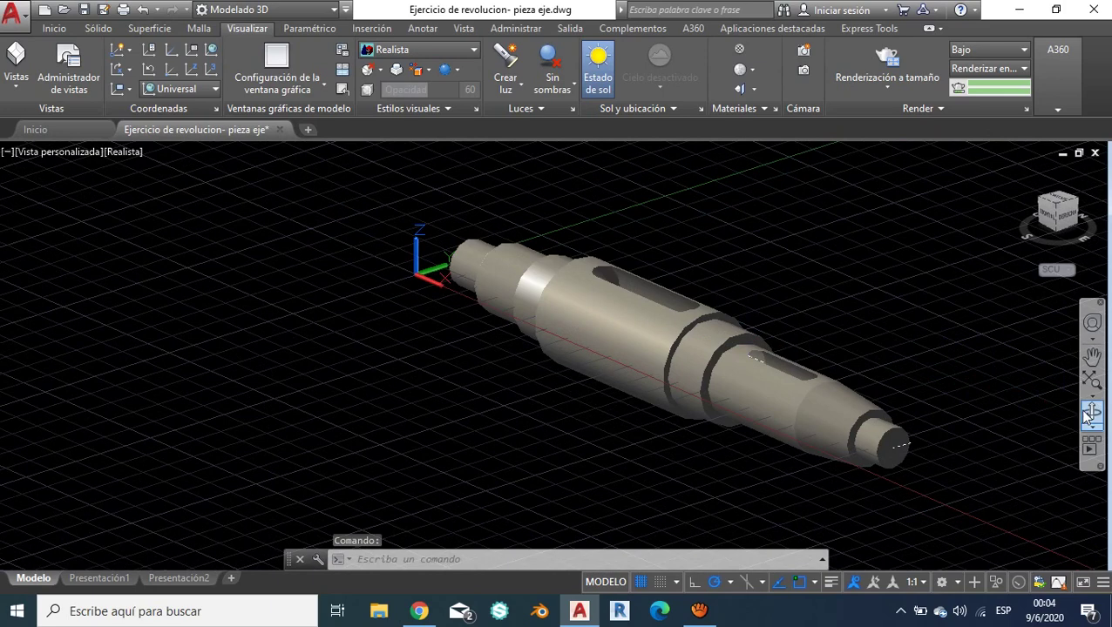
Orbit and pan the shaft into frame, render it at size, and zoom the image to 100%
left_click(1089, 411)
left_click_drag(1002, 401, 867, 396)
middle_click_drag(730, 339, 762, 383)
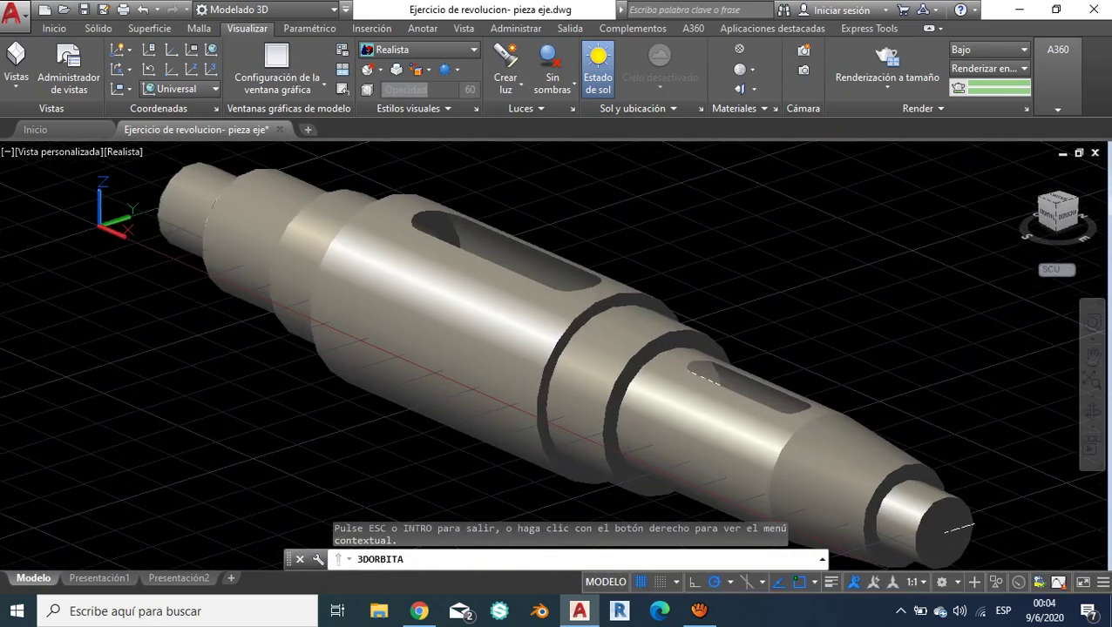
key("Escape")
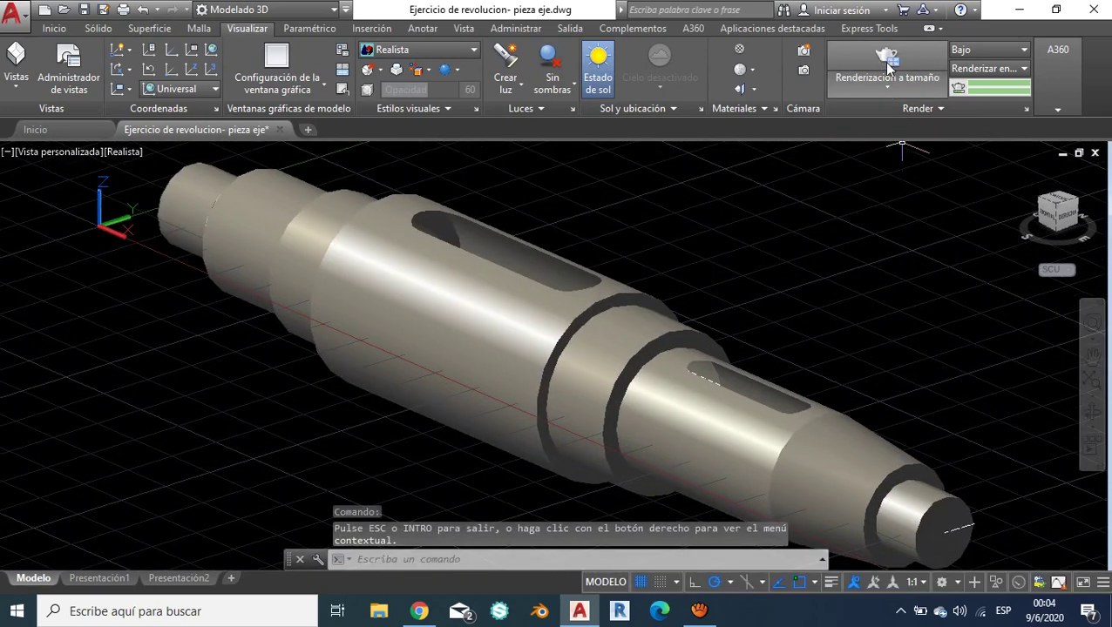
left_click(886, 57)
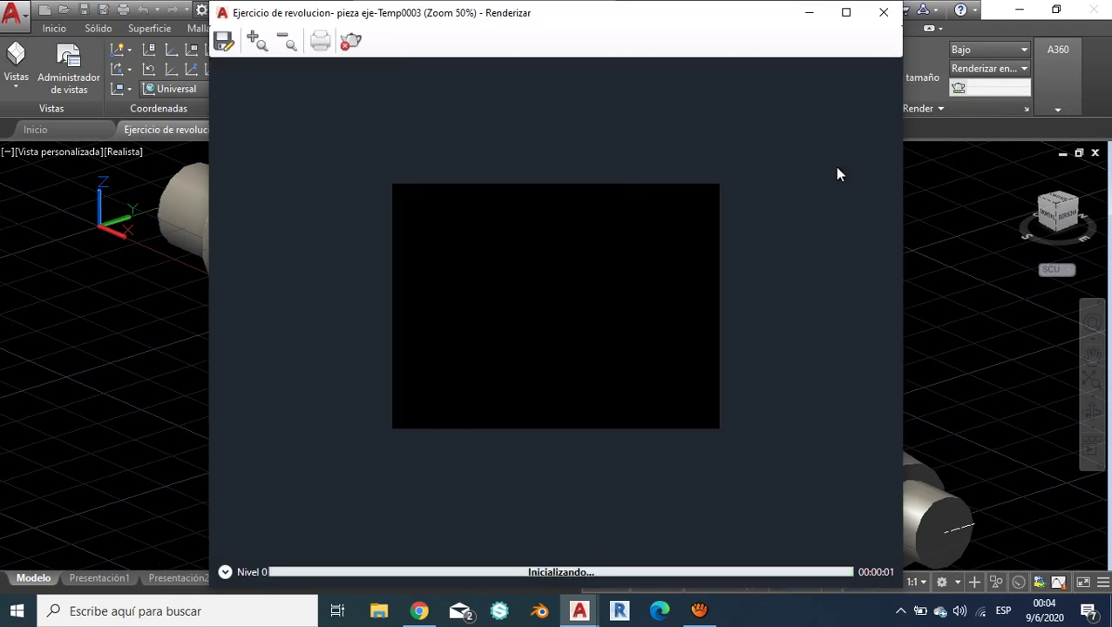
scroll(607, 305, "up", 1)
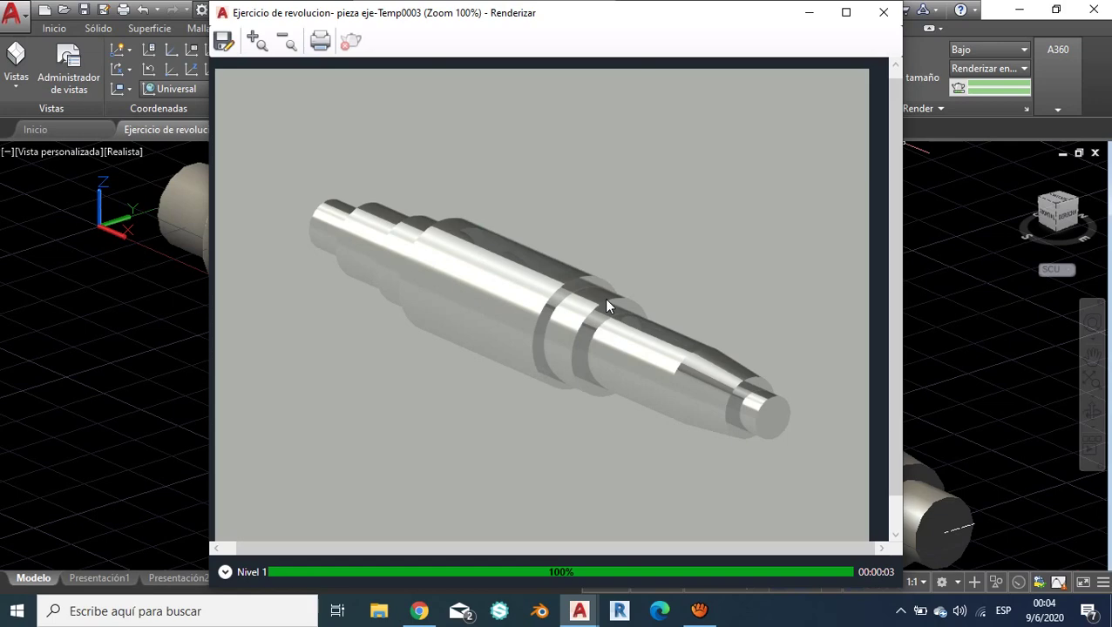
Close the Renderizar window to return to the shaded shaft model view
left_click(884, 13)
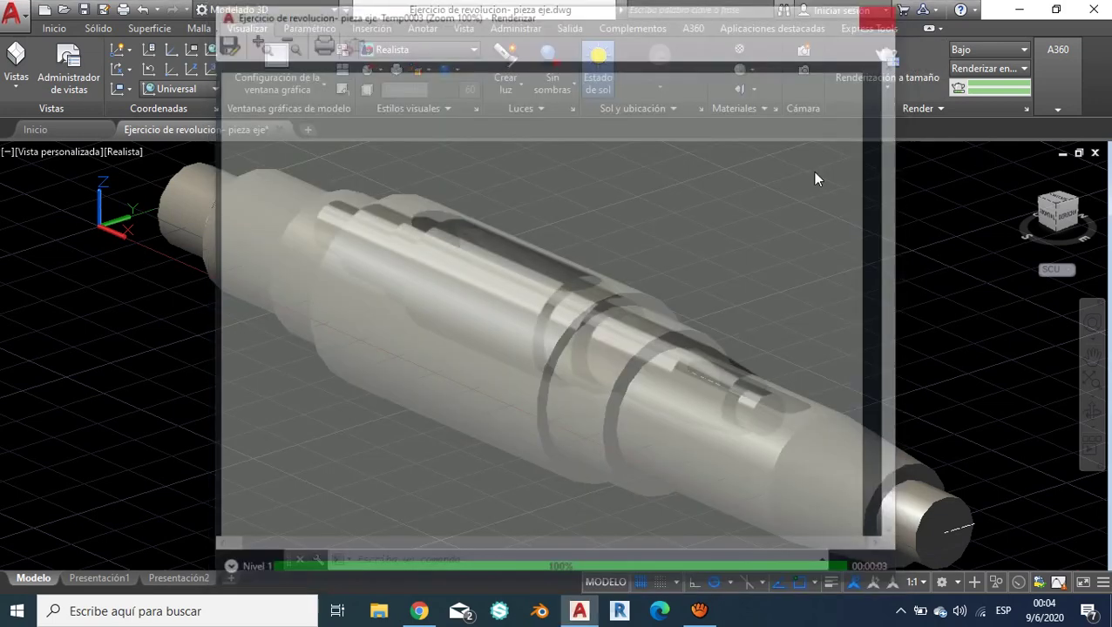